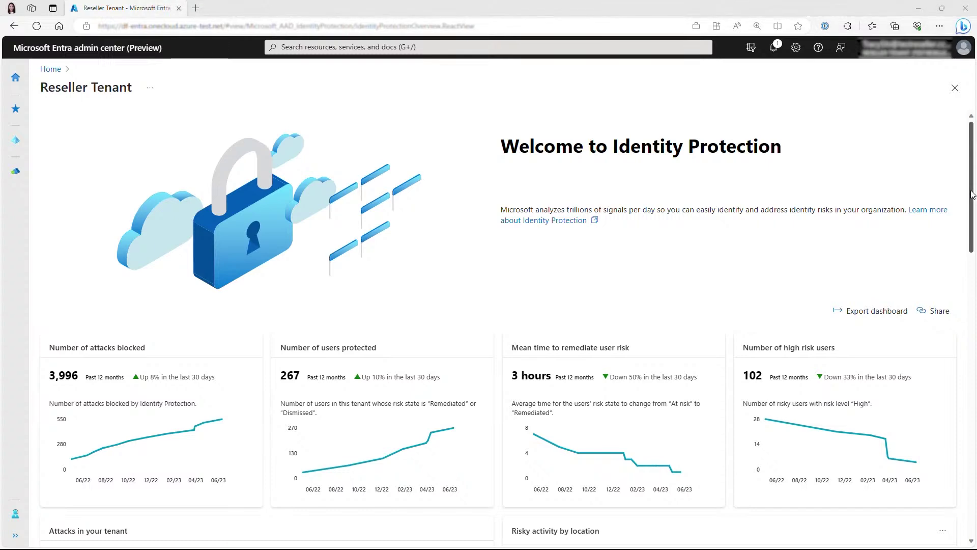
{"action": "left_click_drag", "start_coordinate": [972, 193], "coordinate": [973, 318]}
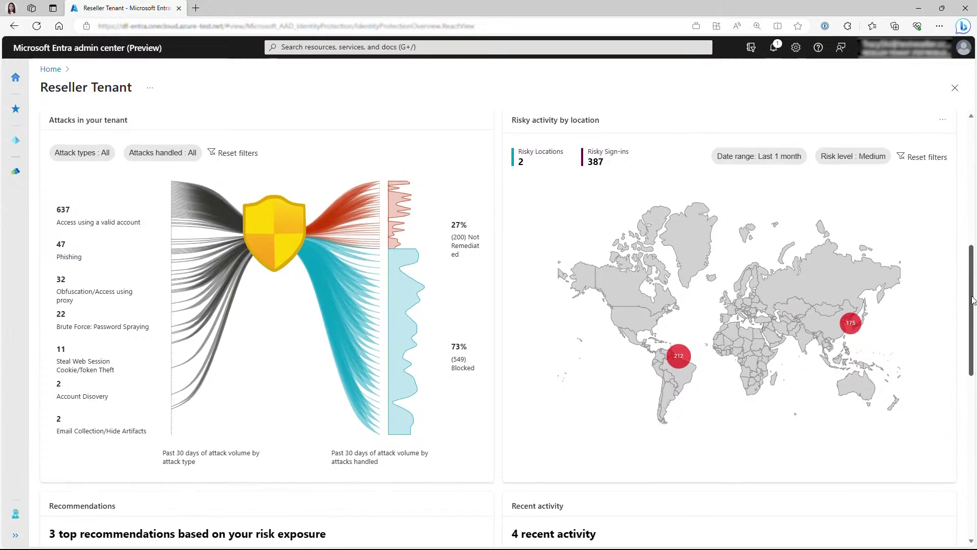
{"action": "left_click_drag", "start_coordinate": [972, 305], "coordinate": [976, 377]}
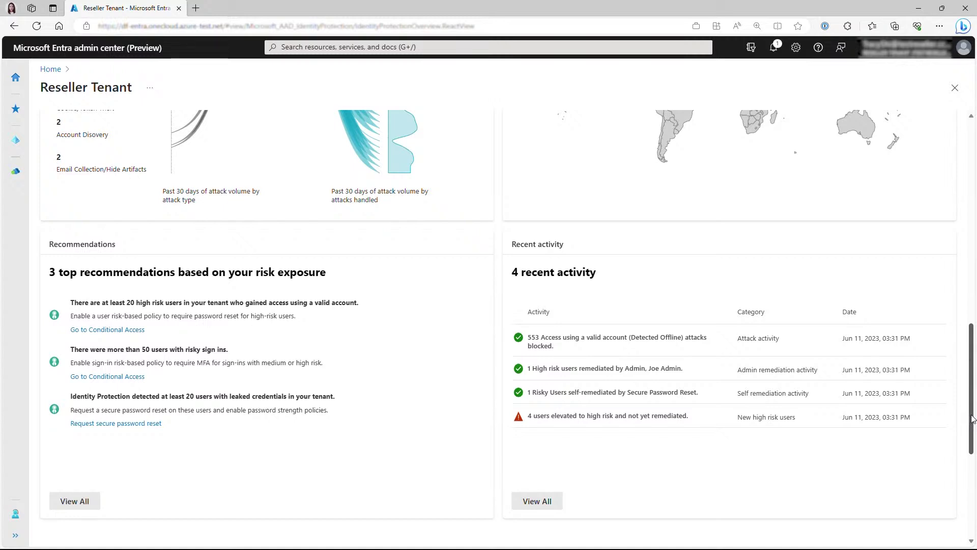
{"action": "left_click_drag", "start_coordinate": [972, 418], "coordinate": [976, 272]}
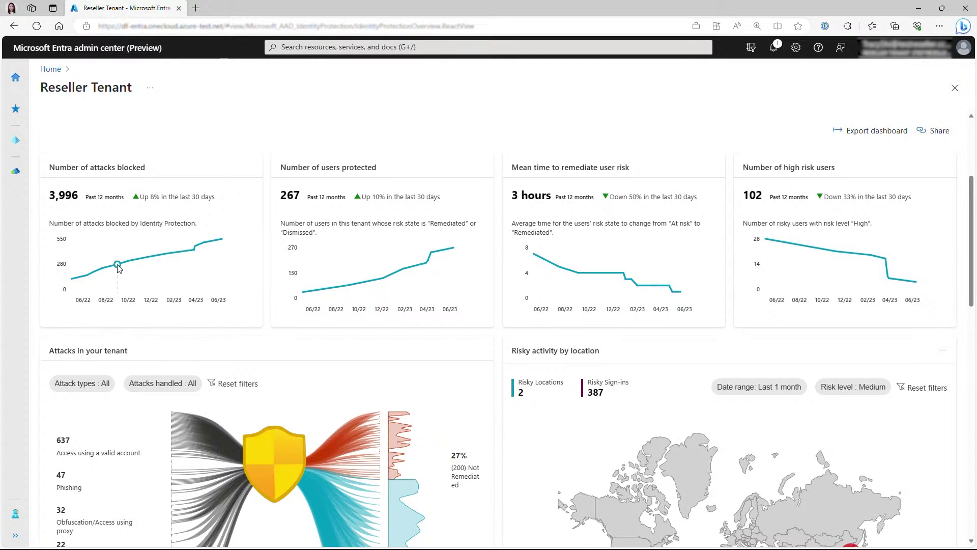
{"action": "mouse_move", "coordinate": [118, 268]}
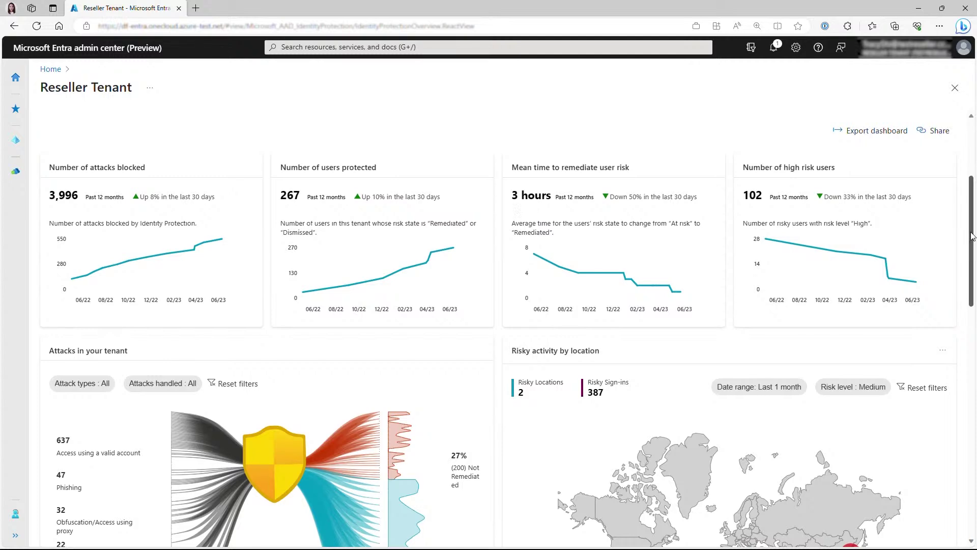
Step: Scroll down to the Attacks in your tenant chart: 73% (549) blocked, 27% (200) not remediated
{"action": "left_click_drag", "start_coordinate": [973, 236], "coordinate": [976, 300]}
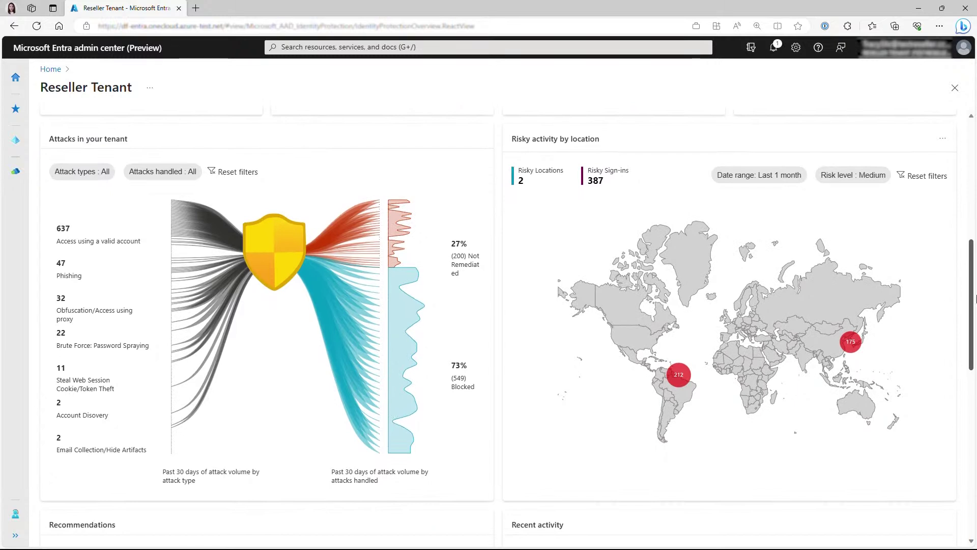
{"action": "left_click_drag", "start_coordinate": [976, 299], "coordinate": [974, 301]}
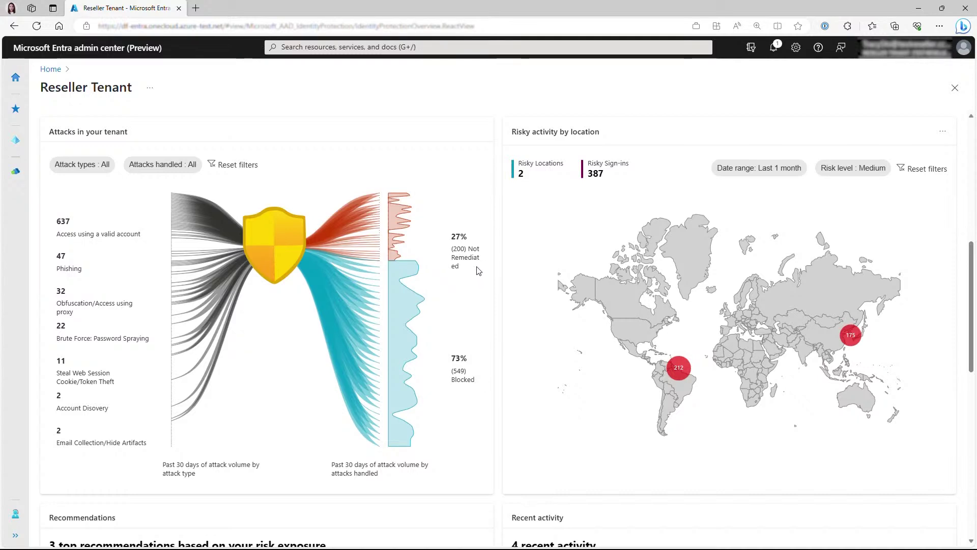
{"action": "left_click", "coordinate": [95, 170]}
{"action": "left_click", "coordinate": [61, 244]}
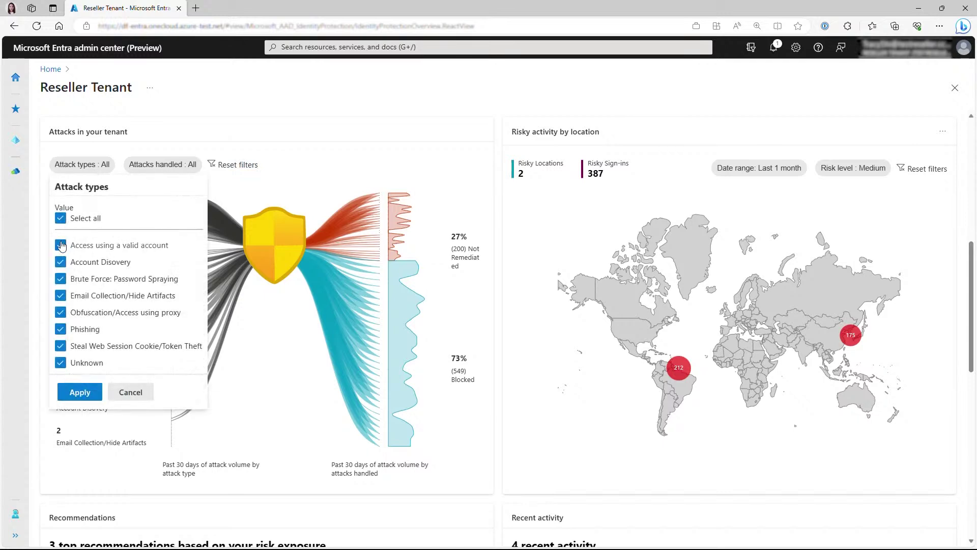
{"action": "left_click", "coordinate": [86, 394]}
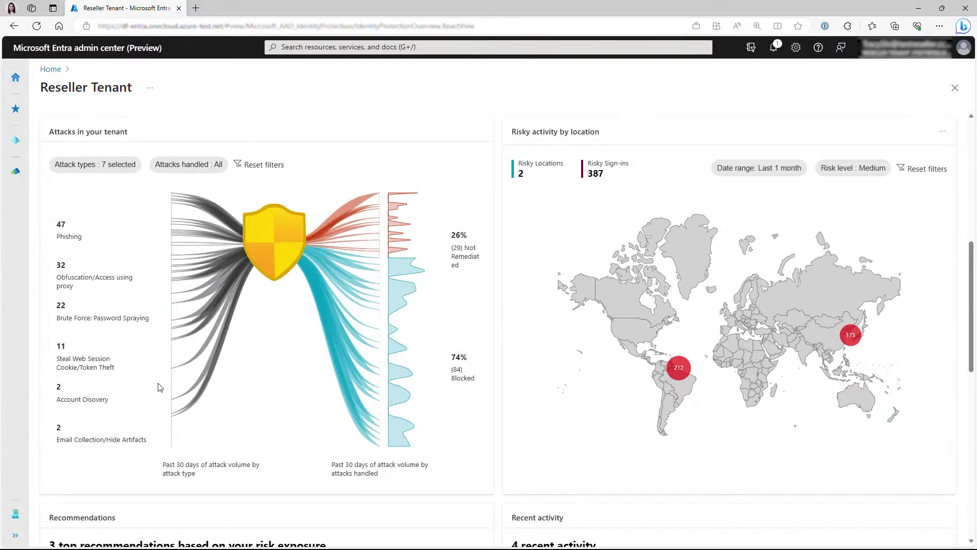
{"action": "left_click", "coordinate": [204, 164]}
{"action": "left_click", "coordinate": [161, 217]}
{"action": "left_click", "coordinate": [161, 245]}
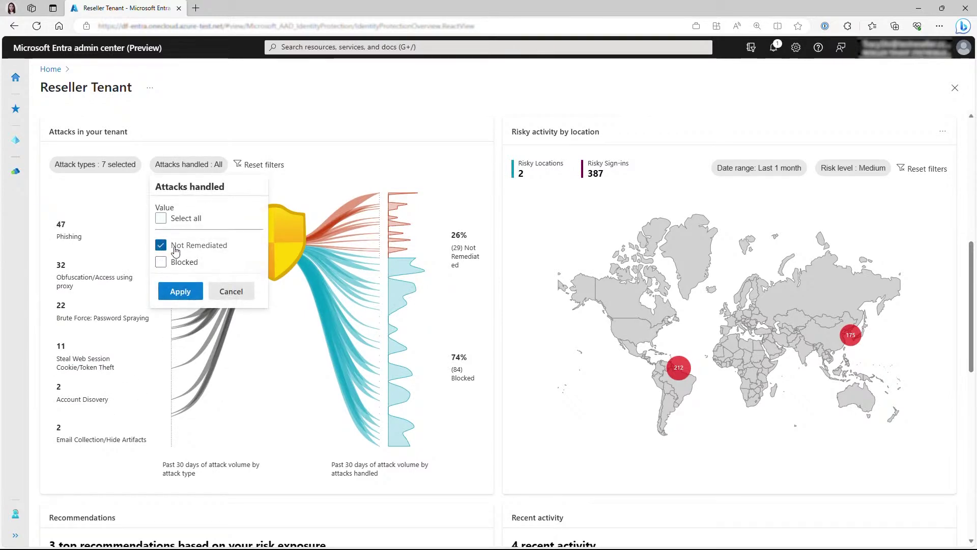
{"action": "left_click", "coordinate": [181, 292]}
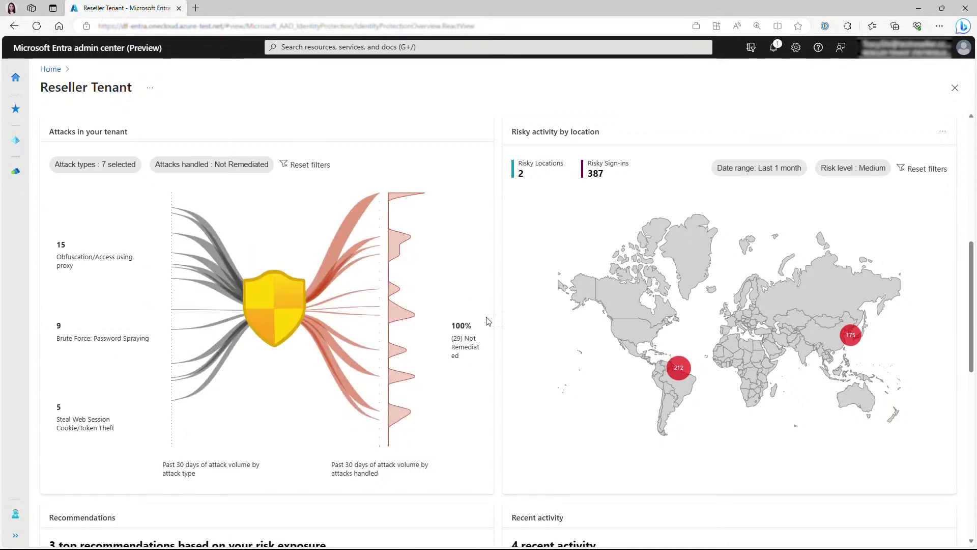
{"action": "left_click", "coordinate": [310, 166]}
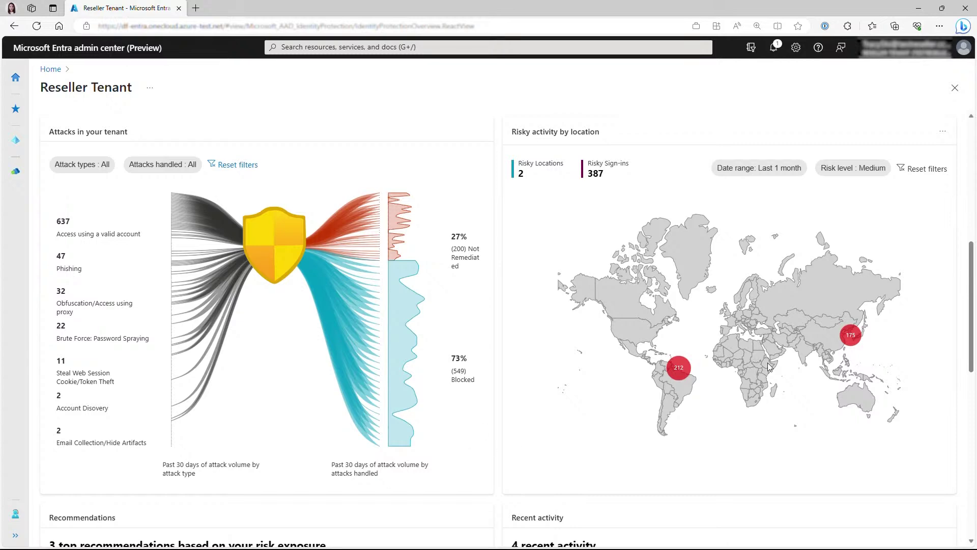
{"action": "left_click_drag", "start_coordinate": [972, 298], "coordinate": [974, 381]}
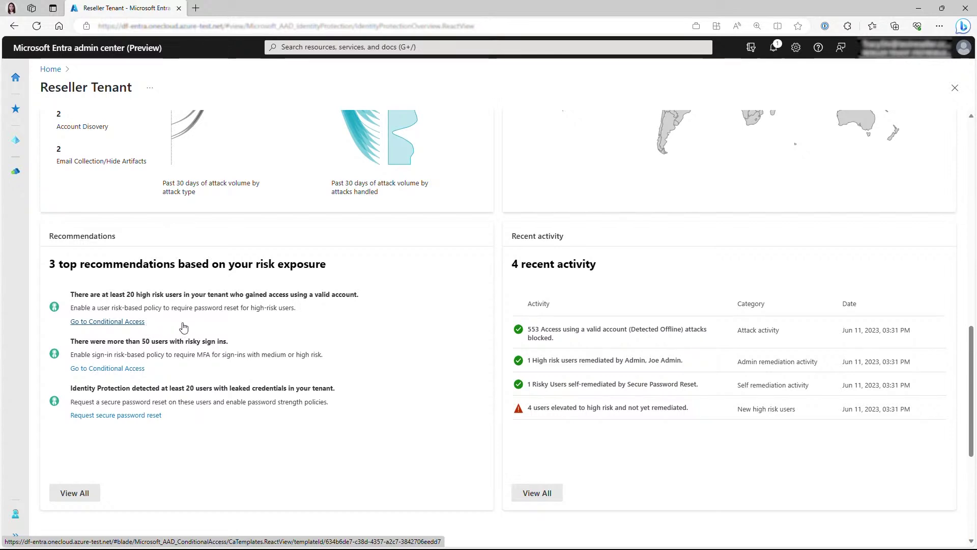
{"action": "left_click", "coordinate": [84, 495]}
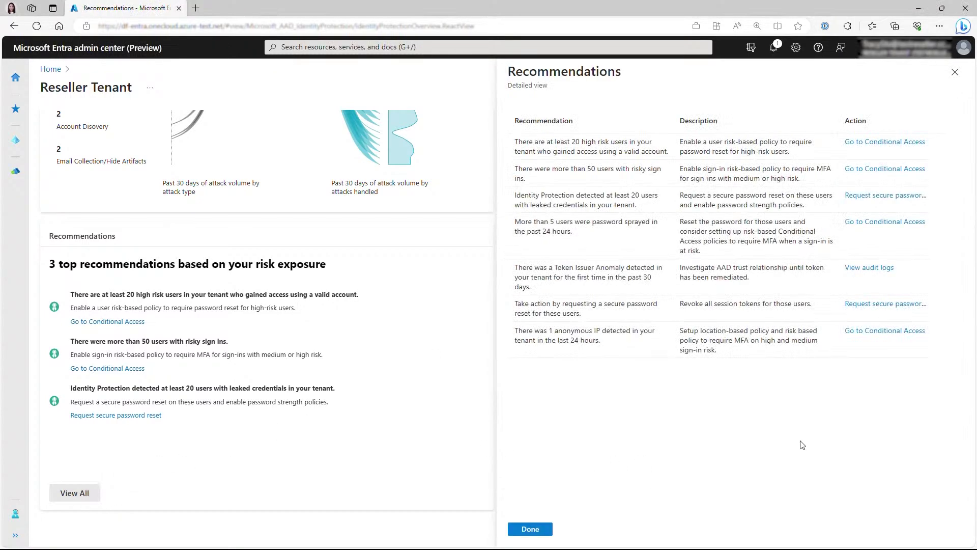
{"action": "left_click", "coordinate": [529, 530]}
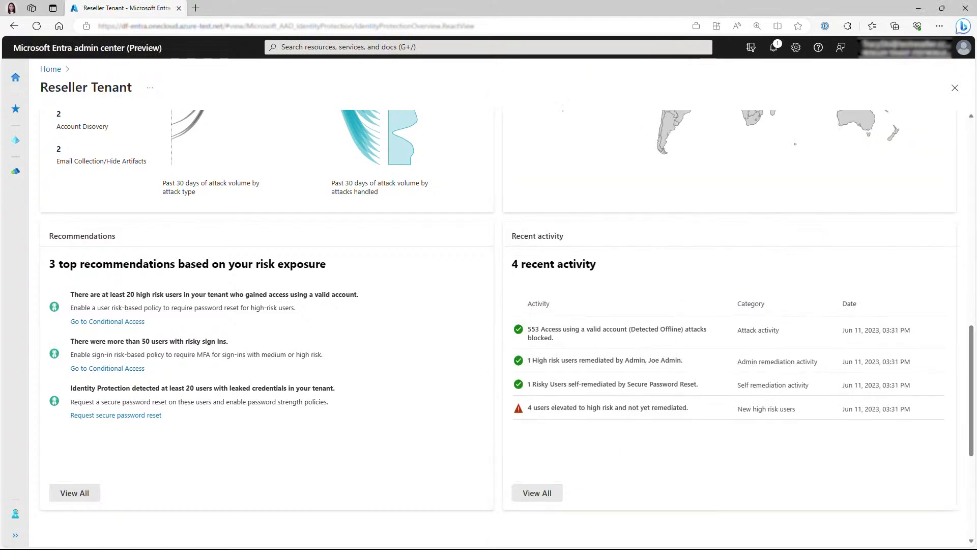
{"action": "scroll", "coordinate": [973, 349], "scroll_direction": "up", "scroll_amount": 4}
{"action": "scroll", "coordinate": [973, 349], "scroll_direction": "up", "scroll_amount": 2}
{"action": "scroll", "coordinate": [975, 326], "scroll_direction": "down", "scroll_amount": 1}
{"action": "scroll", "coordinate": [975, 326], "scroll_direction": "down", "scroll_amount": 1}
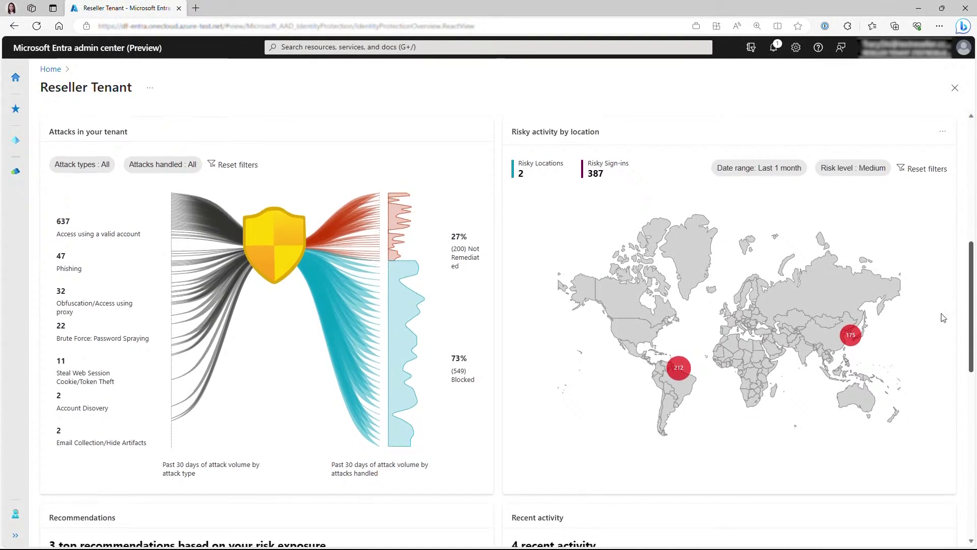
Step: Filter the risky-location map to High risk level, leaving the date range unchanged, showing 38 sign-ins
{"action": "left_click", "coordinate": [773, 169]}
{"action": "left_click", "coordinate": [783, 297]}
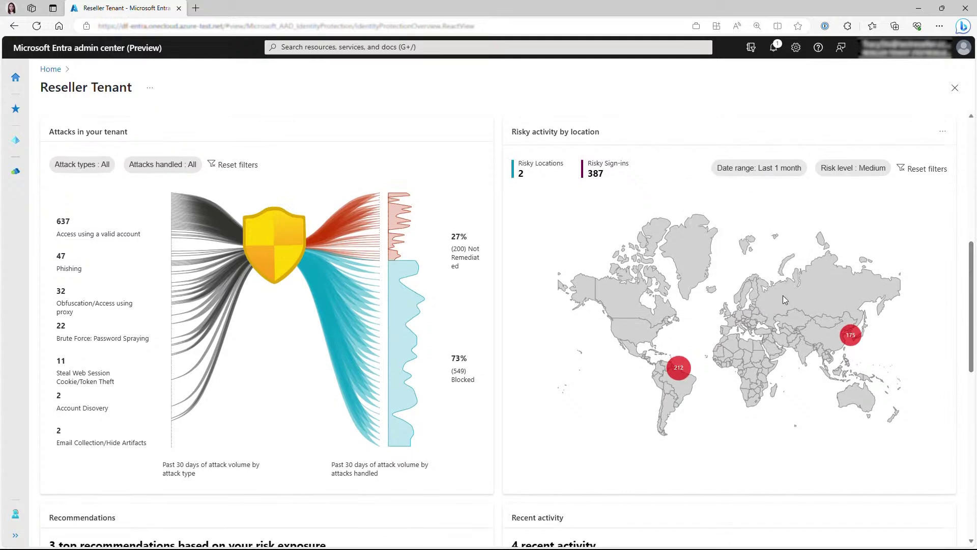
{"action": "left_click", "coordinate": [861, 170]}
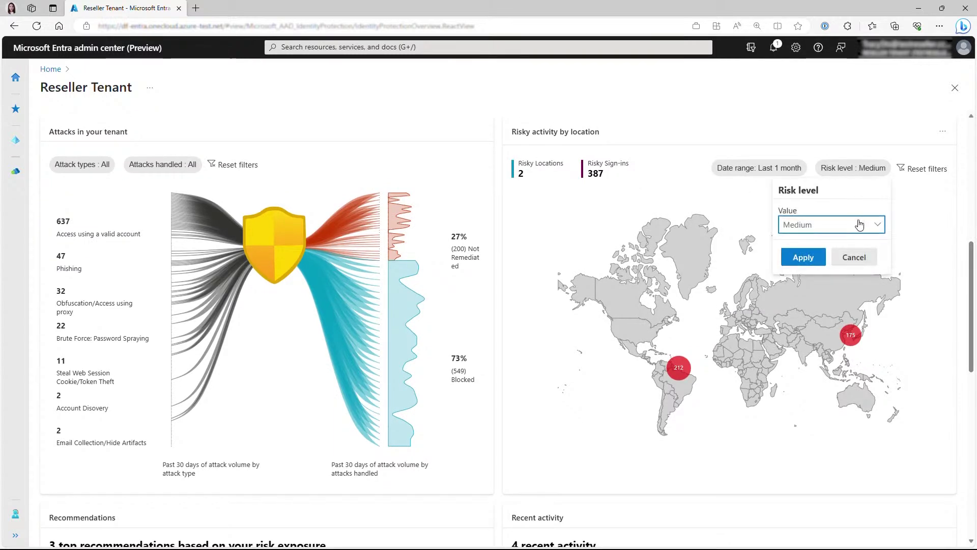
{"action": "left_click", "coordinate": [860, 224]}
{"action": "left_click", "coordinate": [824, 243]}
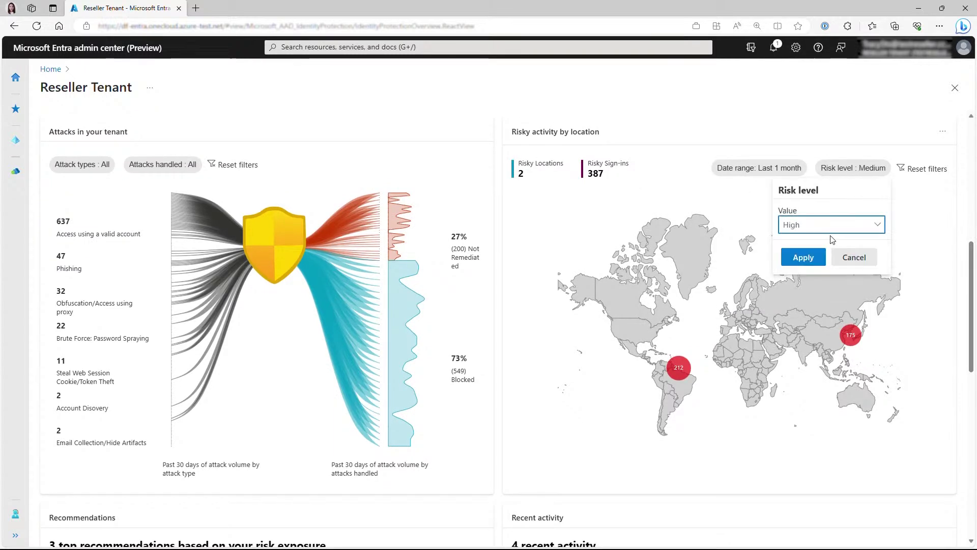
{"action": "left_click", "coordinate": [807, 260]}
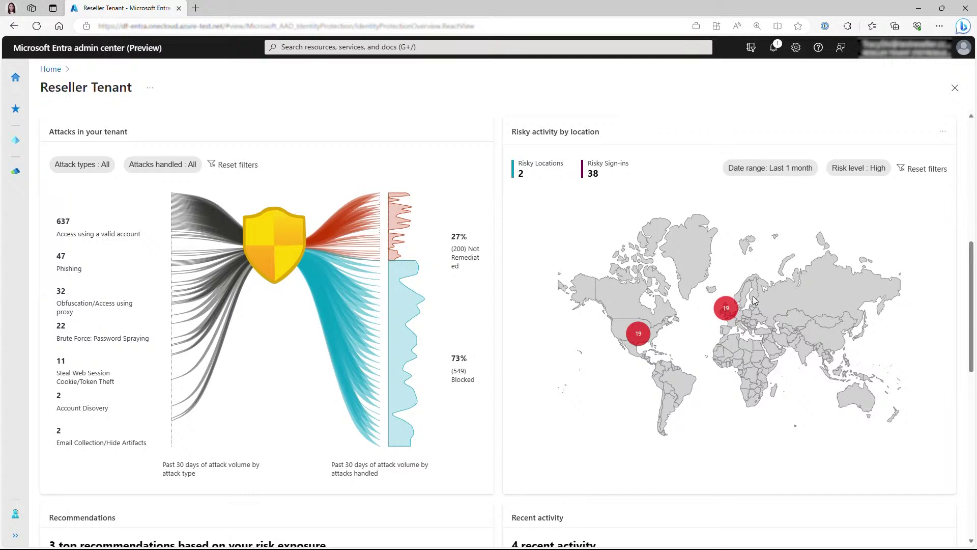
{"action": "scroll", "coordinate": [753, 299], "scroll_direction": "up", "scroll_amount": 3}
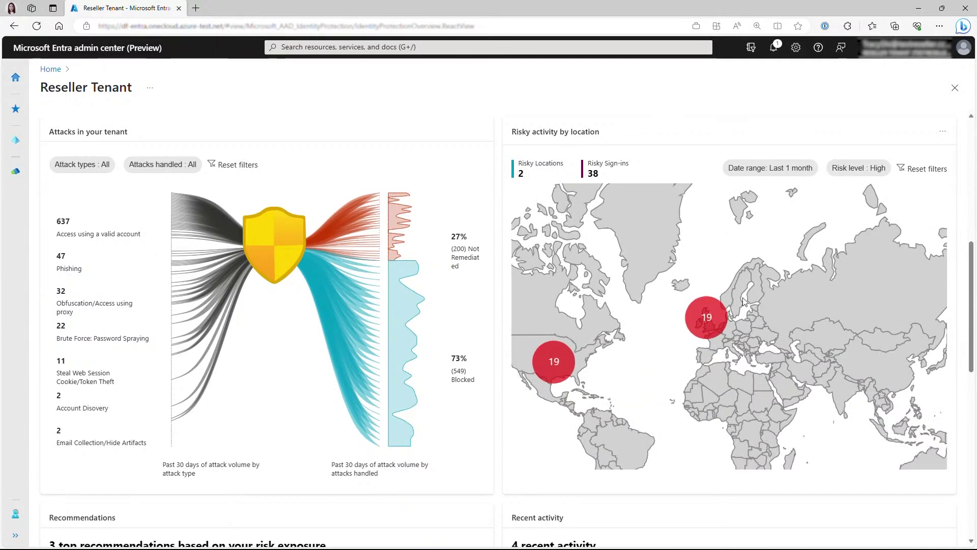
{"action": "mouse_move", "coordinate": [692, 323]}
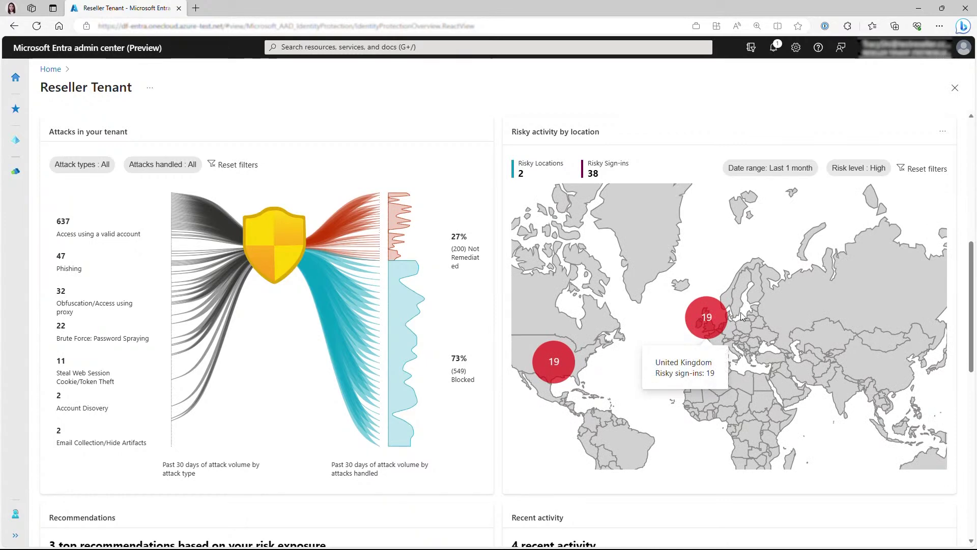
{"action": "scroll", "coordinate": [795, 291], "scroll_direction": "down", "scroll_amount": 5}
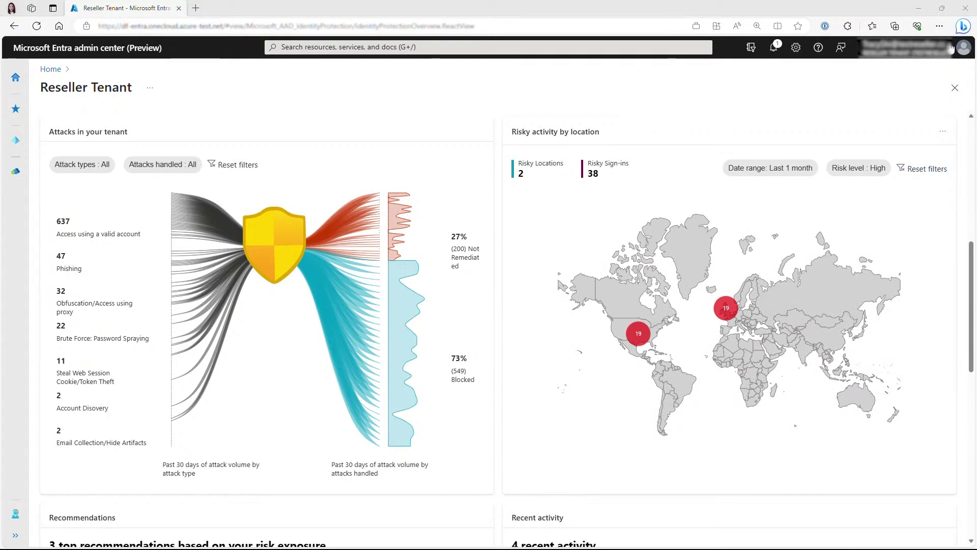
{"action": "left_click_drag", "start_coordinate": [973, 274], "coordinate": [974, 353]}
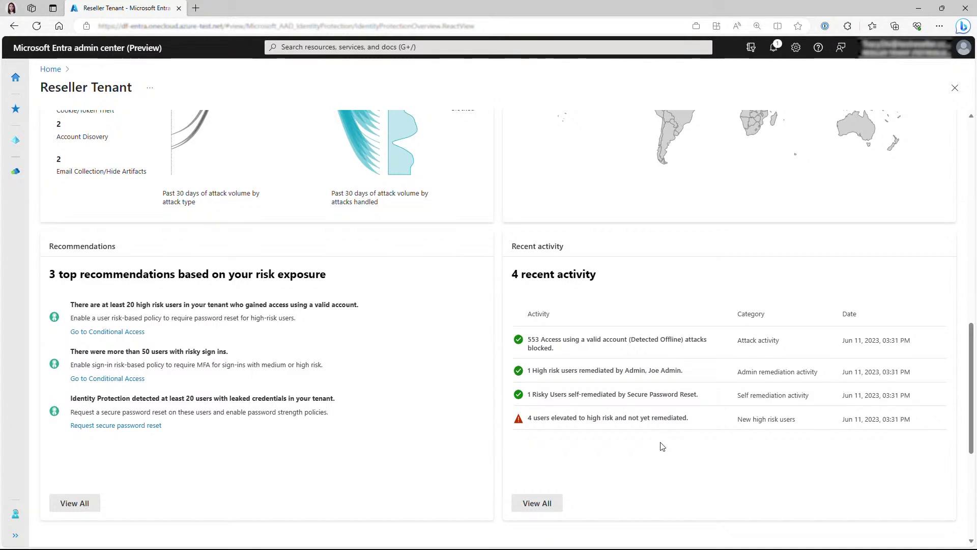
{"action": "left_click", "coordinate": [525, 505]}
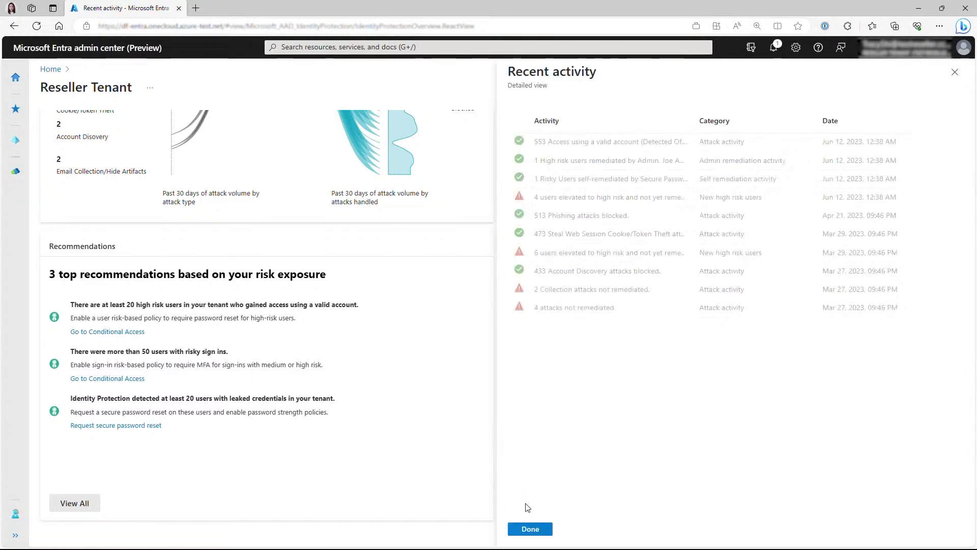
{"action": "left_click", "coordinate": [530, 530]}
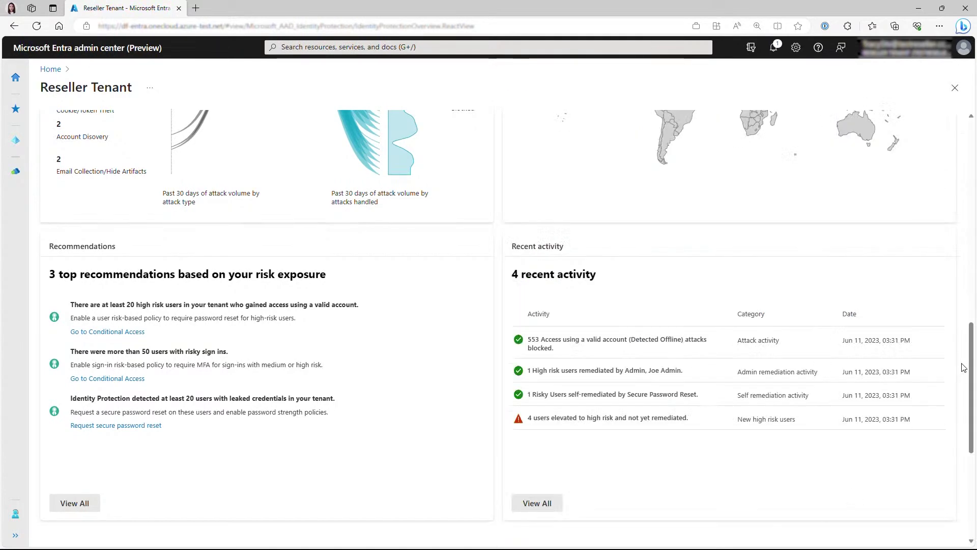
{"action": "scroll", "coordinate": [967, 356], "scroll_direction": "up", "scroll_amount": 4}
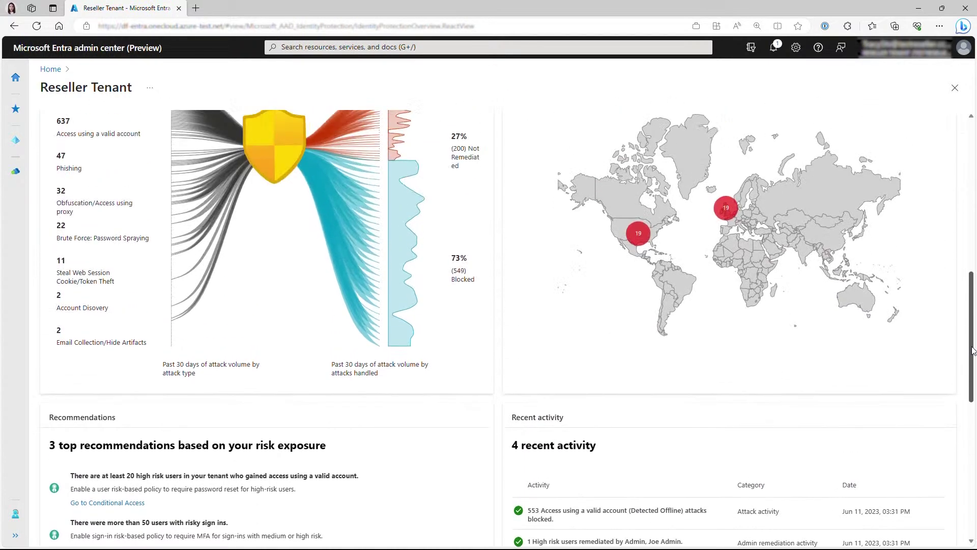
{"action": "scroll", "coordinate": [972, 347], "scroll_direction": "up", "scroll_amount": 3}
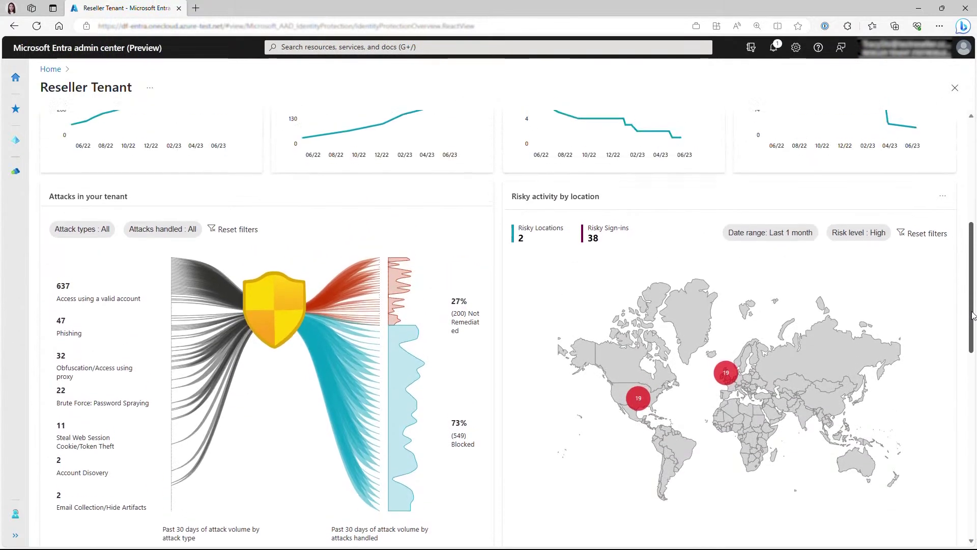
{"action": "left_click_drag", "start_coordinate": [972, 315], "coordinate": [974, 287]}
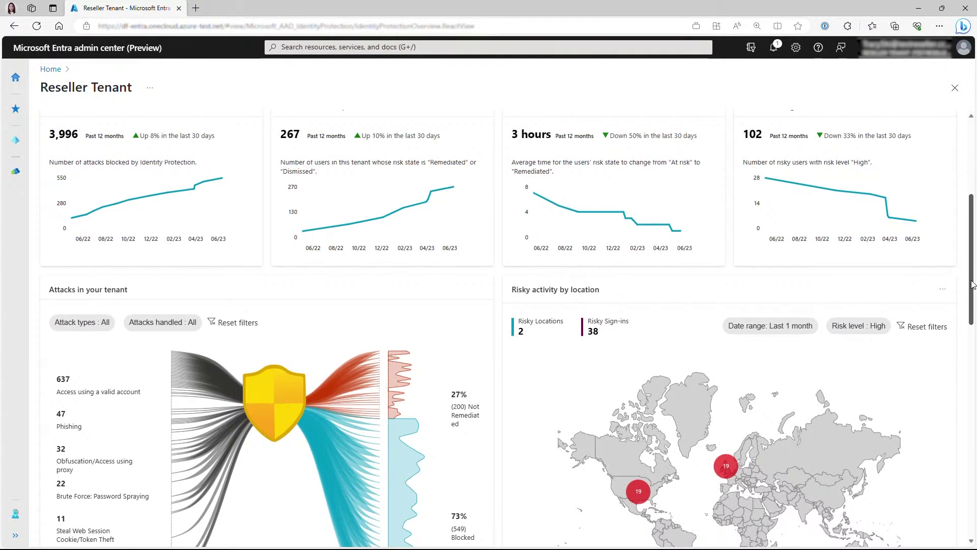
Step: Return from risky workload identities to Risky users, keeping the At risk and Confirmed compromised risk states
{"action": "left_click_drag", "start_coordinate": [972, 285], "coordinate": [975, 318]}
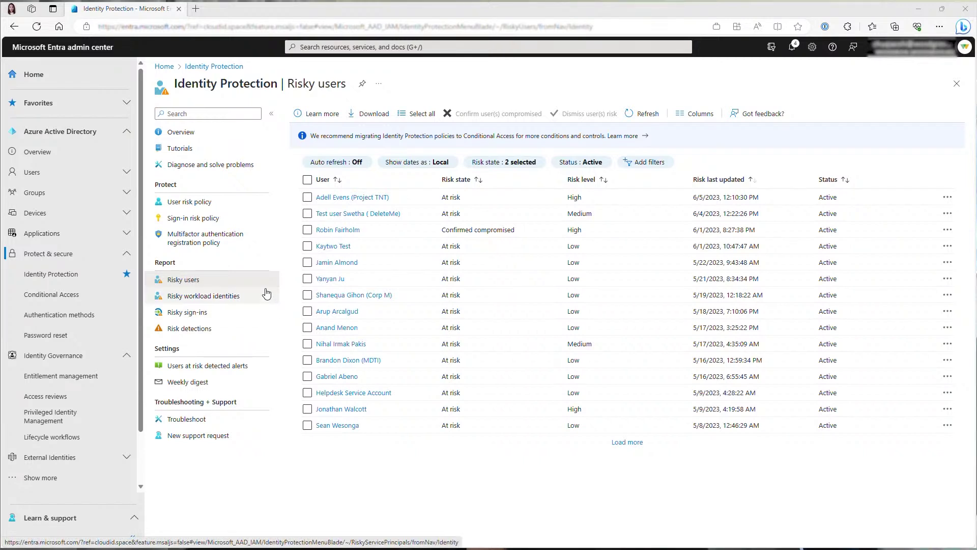
{"action": "left_click", "coordinate": [245, 298]}
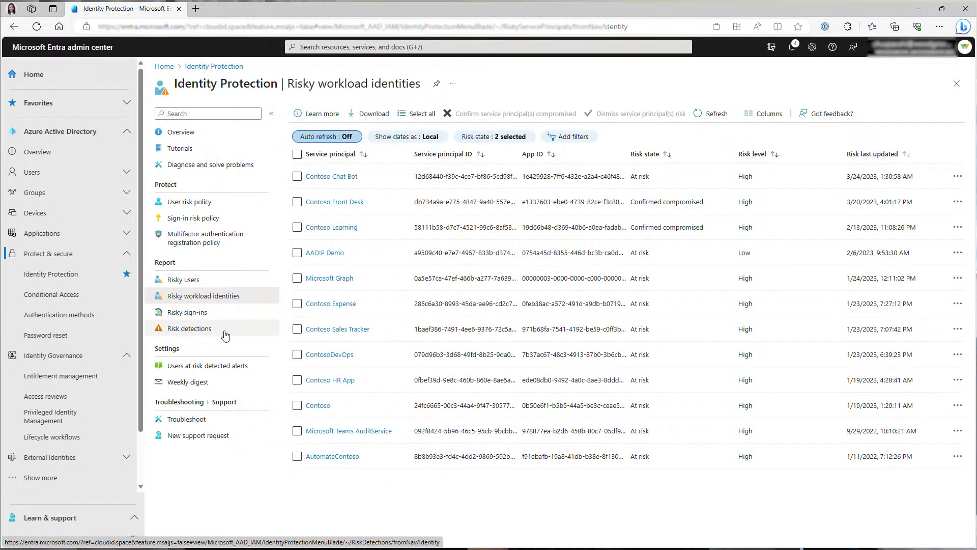
{"action": "left_click", "coordinate": [226, 283]}
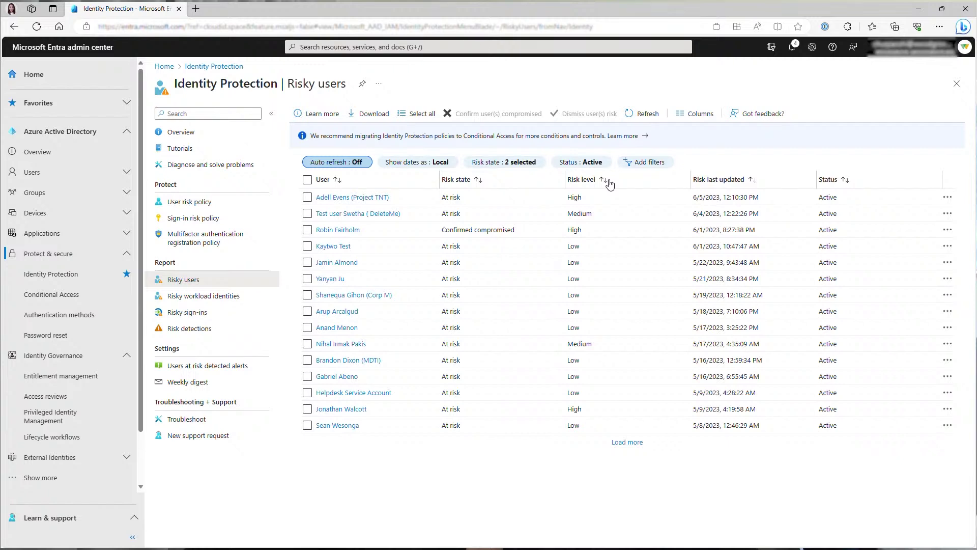
{"action": "left_click", "coordinate": [523, 166]}
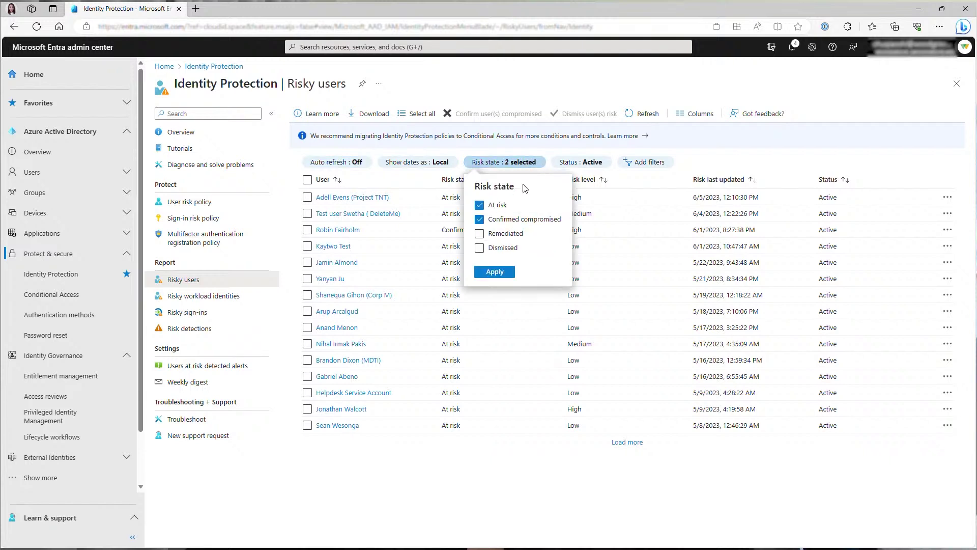
{"action": "left_click", "coordinate": [707, 161]}
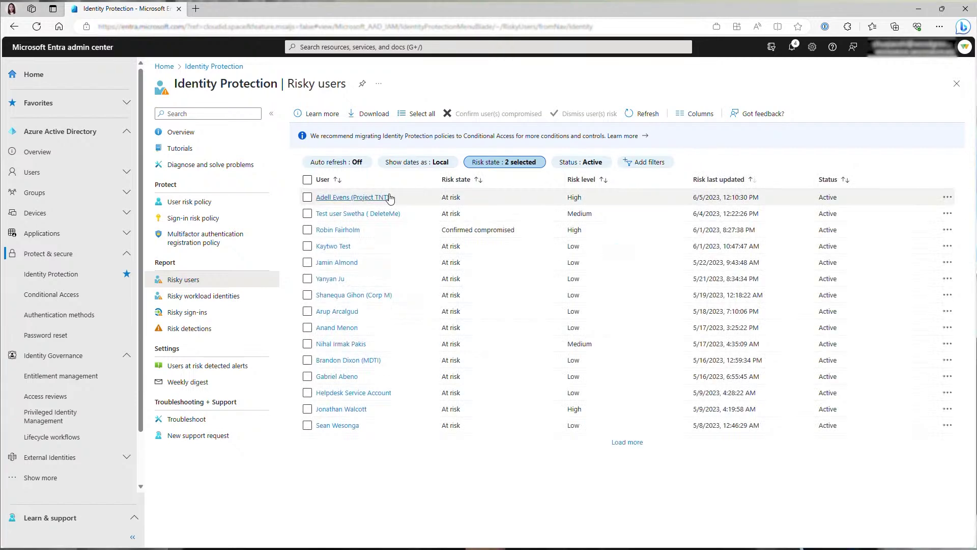
Step: Open the top high-risk user's Risk history and widen its Activity column to read threat-intelligence and leaked-credential events
{"action": "left_click", "coordinate": [375, 198]}
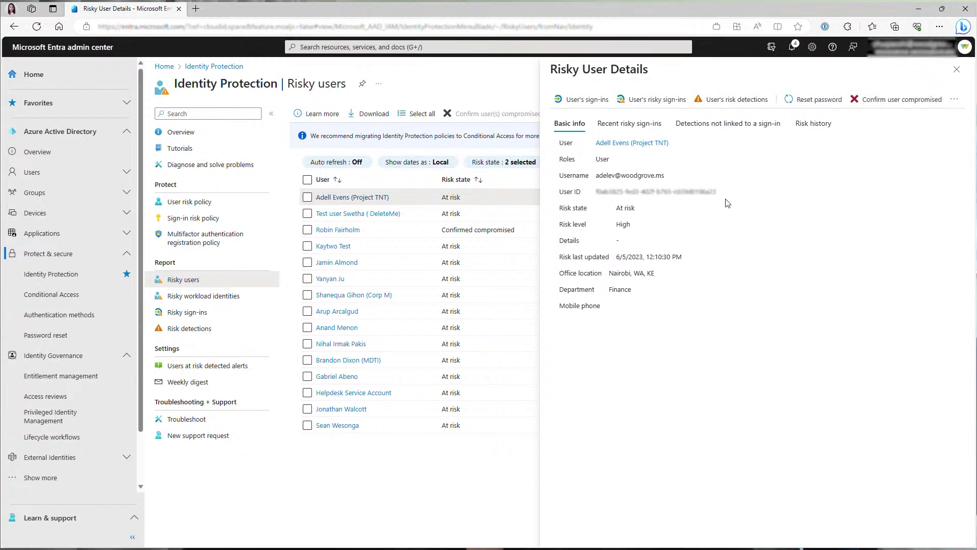
{"action": "left_click", "coordinate": [813, 124]}
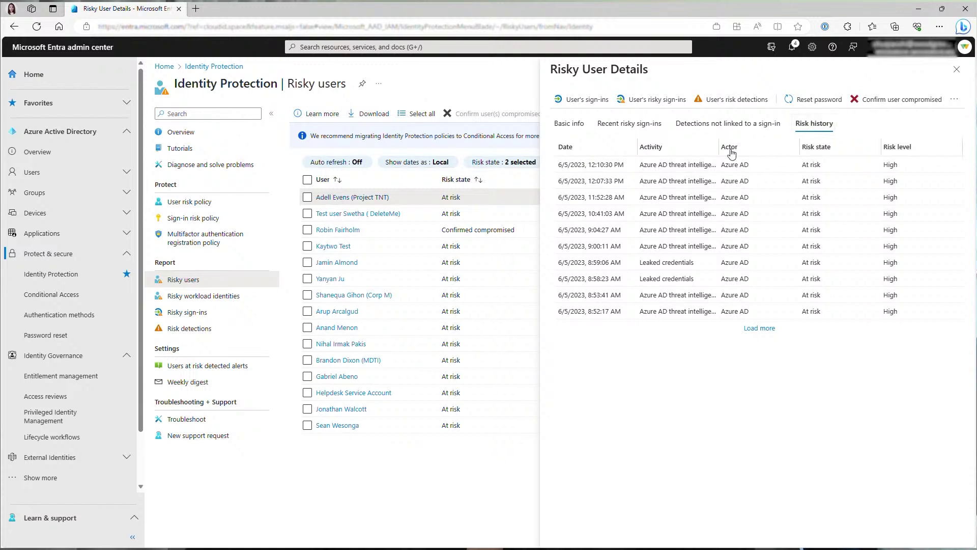
{"action": "left_click_drag", "start_coordinate": [723, 147], "coordinate": [767, 149]}
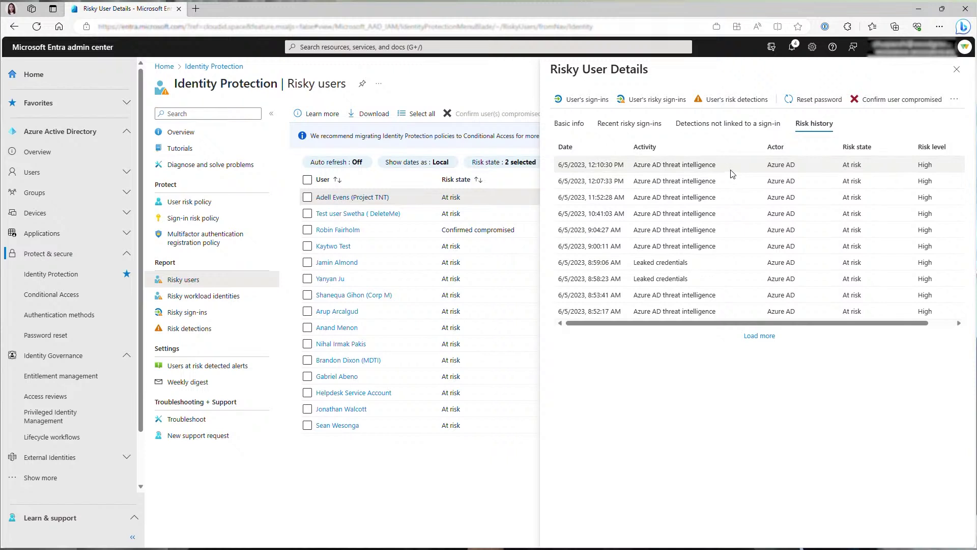
{"action": "left_click", "coordinate": [954, 100]}
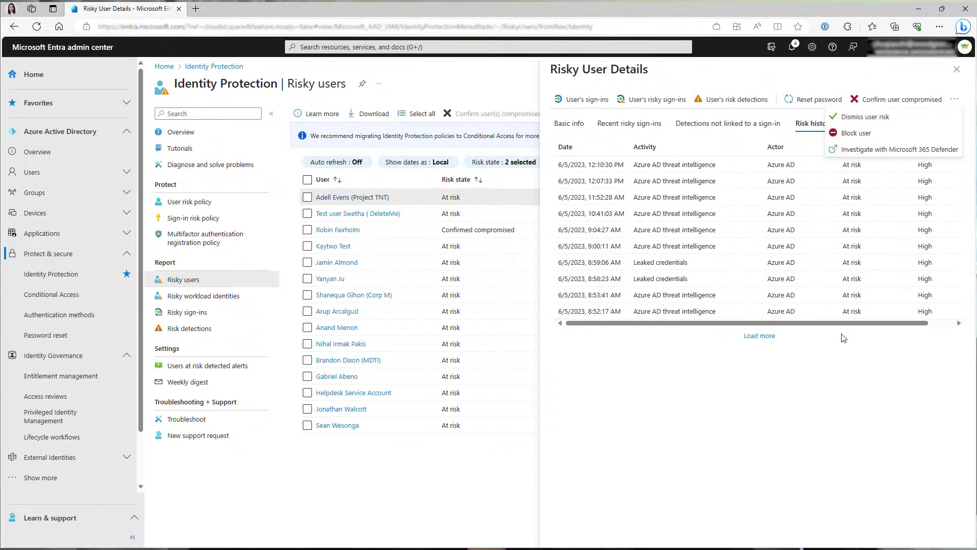
Step: Show the user's recent risky sign-ins with the Application column widened to full app names
{"action": "left_click", "coordinate": [629, 124]}
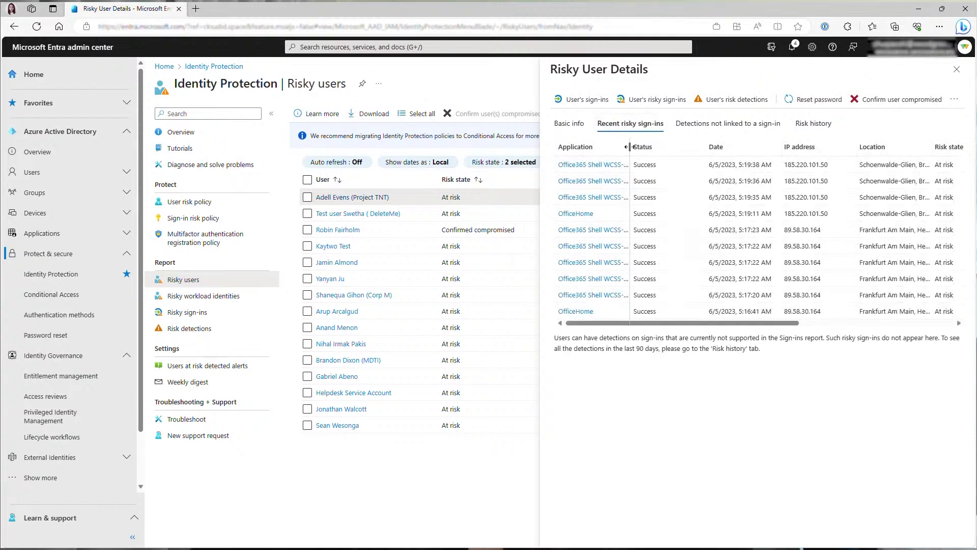
{"action": "left_click_drag", "start_coordinate": [630, 147], "coordinate": [646, 148]}
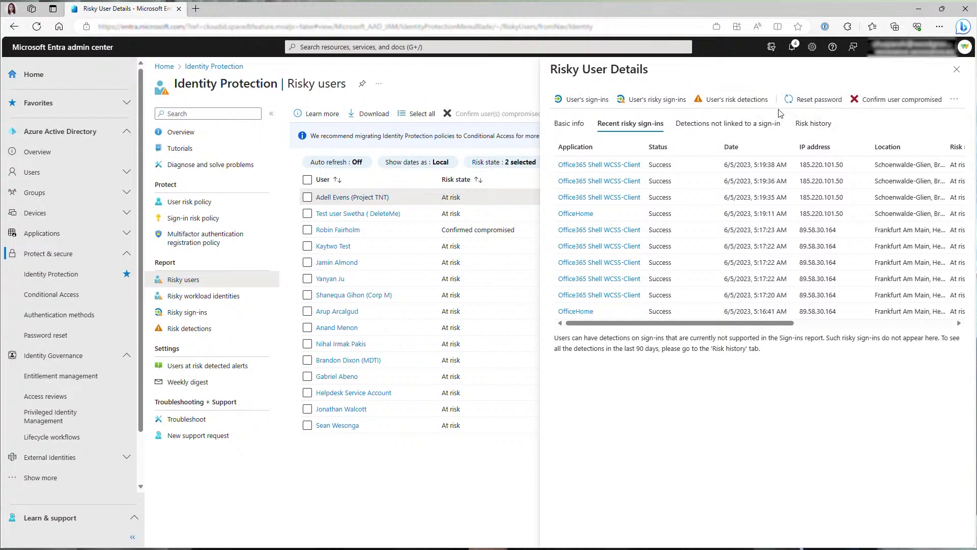
{"action": "left_click", "coordinate": [955, 101]}
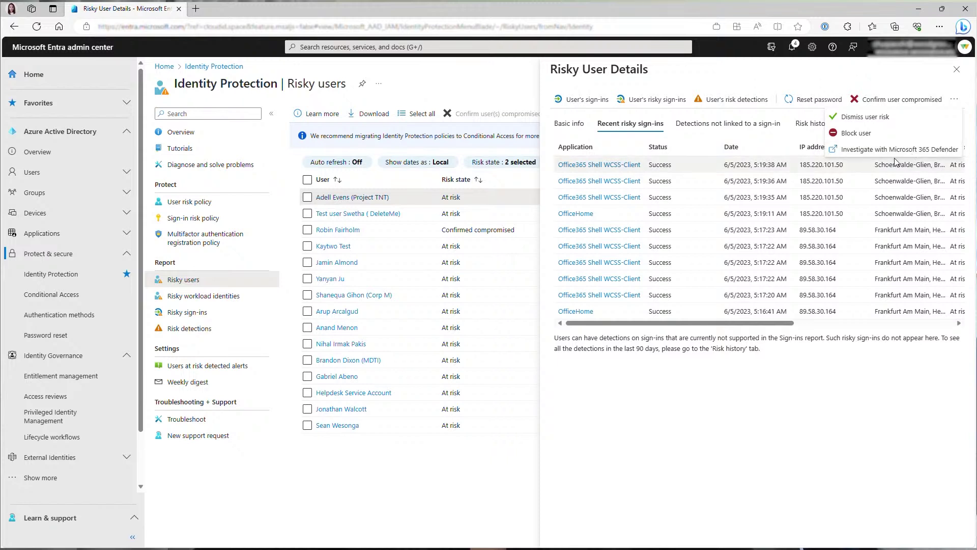
{"action": "left_click", "coordinate": [840, 76]}
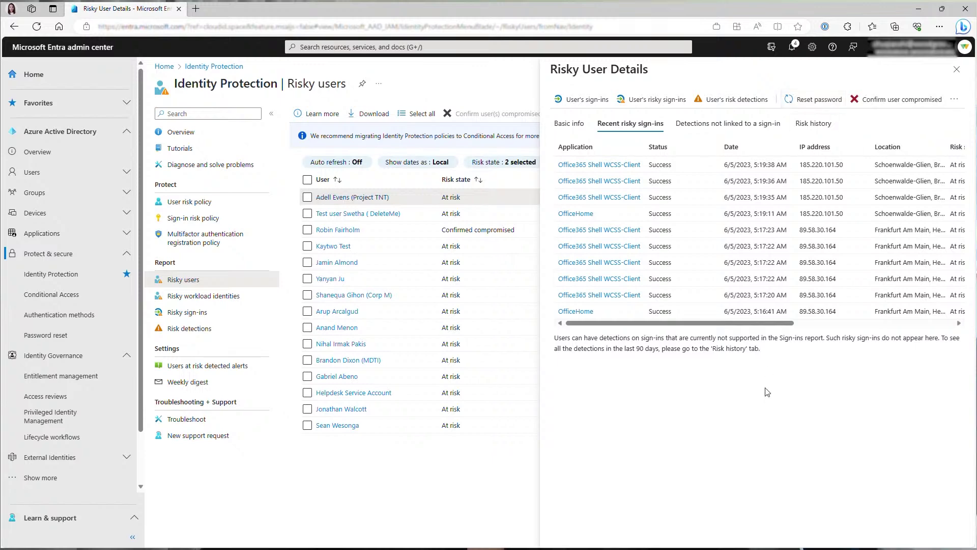
Step: Compare risk histories of the current user, the test user and another low-risk user
{"action": "left_click", "coordinate": [814, 124]}
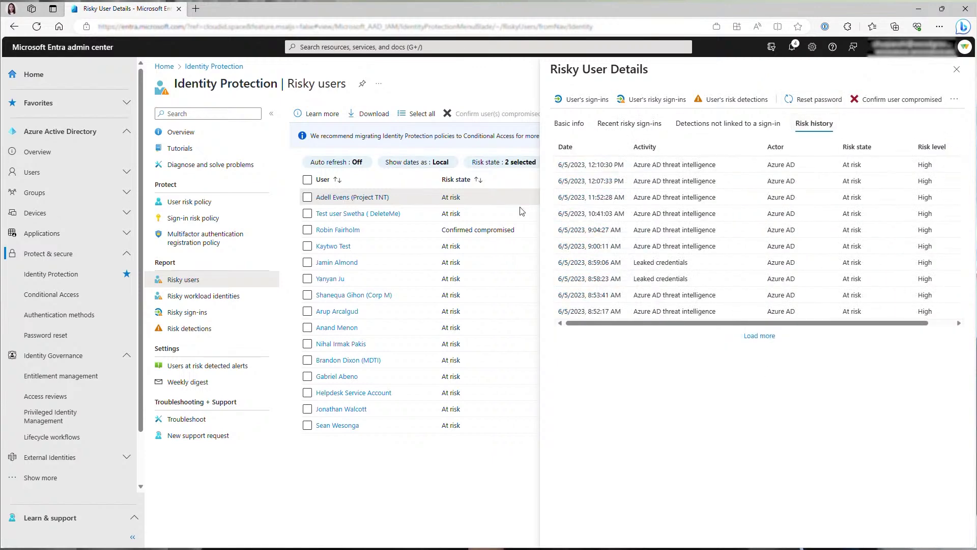
{"action": "left_click", "coordinate": [354, 219]}
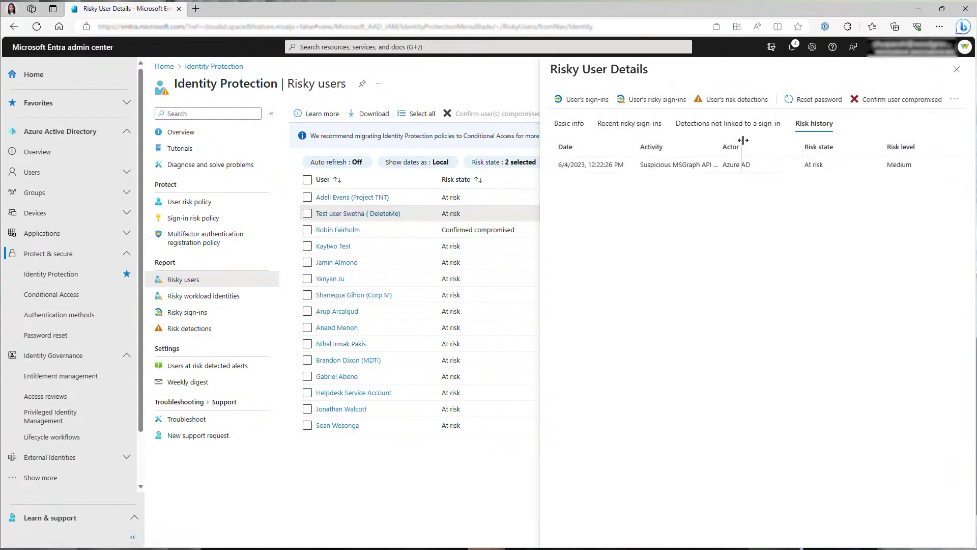
{"action": "left_click_drag", "start_coordinate": [753, 140], "coordinate": [753, 140]}
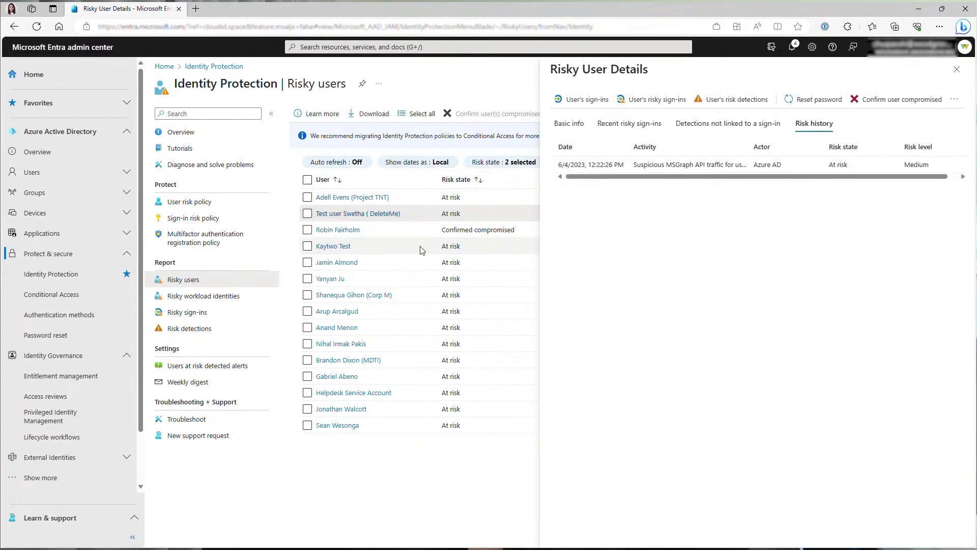
{"action": "left_click", "coordinate": [324, 280]}
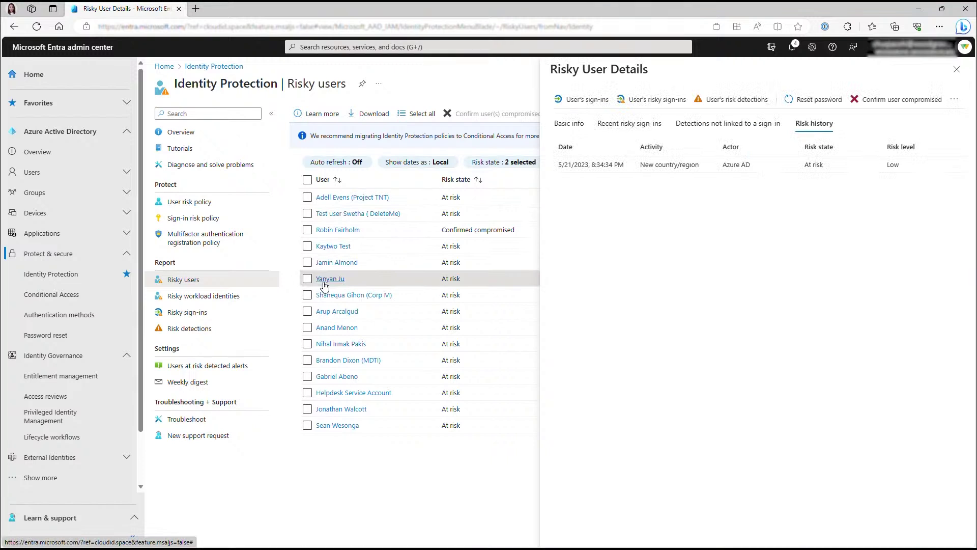
Step: Close the user details pane, then select and clear all users in the Risky users list
{"action": "left_click", "coordinate": [956, 69]}
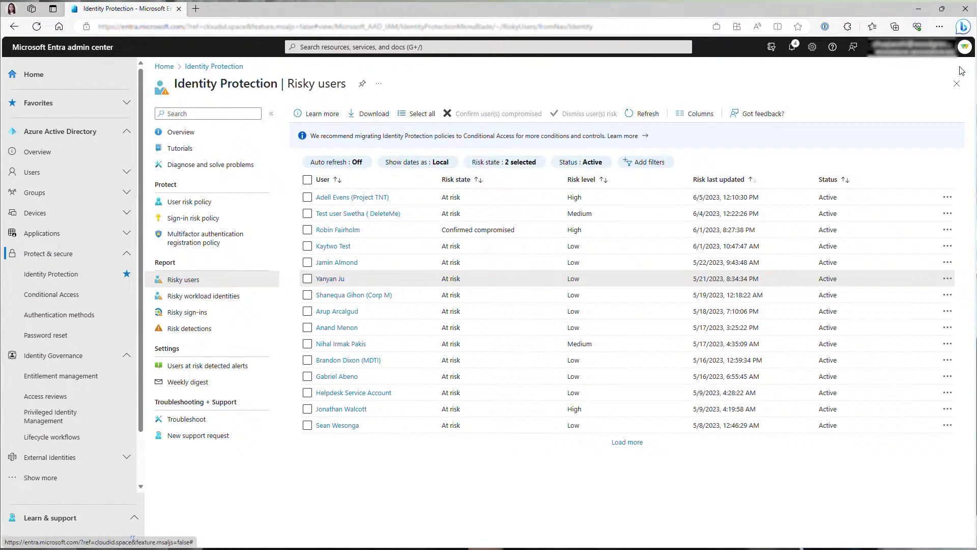
{"action": "left_click", "coordinate": [307, 180]}
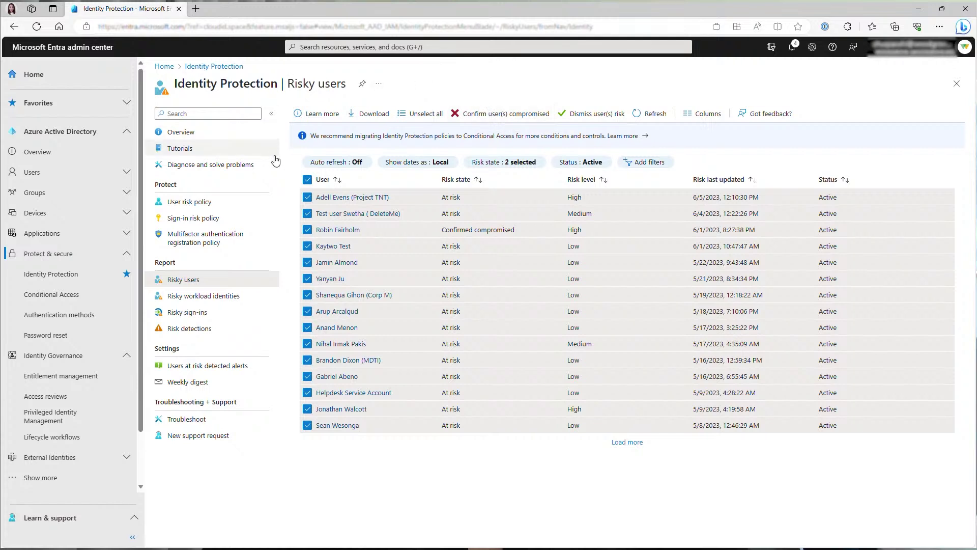
{"action": "left_click", "coordinate": [308, 180]}
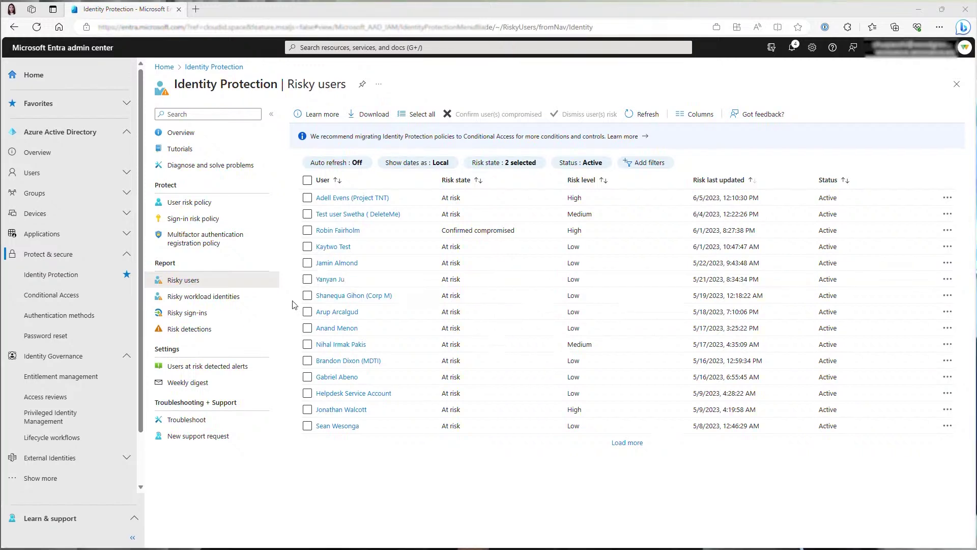
Step: Start a new Conditional Access policy named 'Sign-in risk policy'
{"action": "left_click", "coordinate": [63, 296]}
{"action": "left_click", "coordinate": [329, 114]}
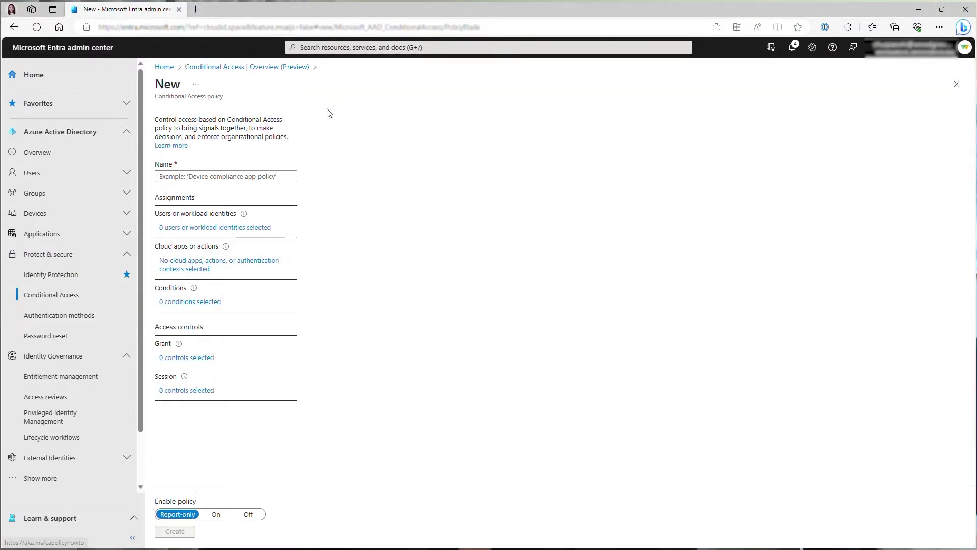
{"action": "left_click", "coordinate": [250, 177]}
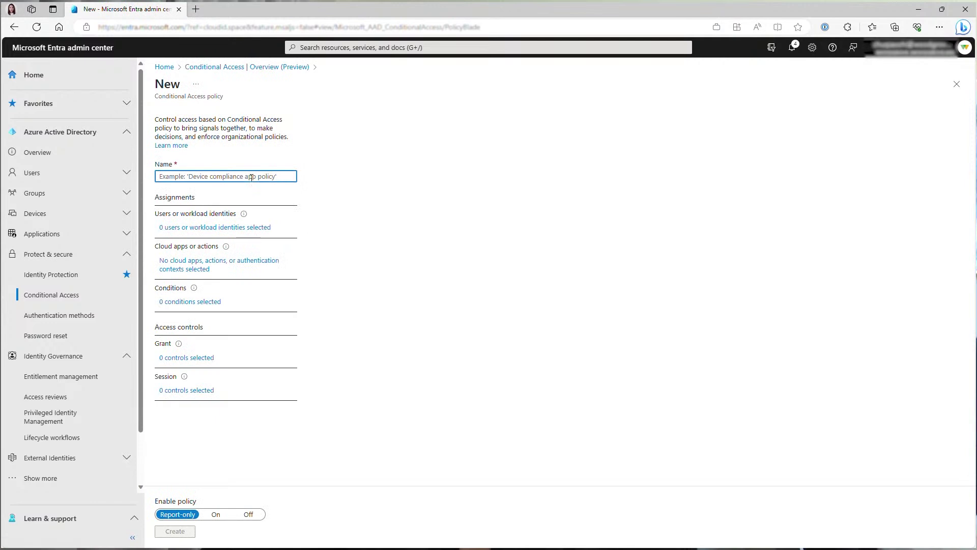
{"action": "type", "text": "Sign-in risk policy"}
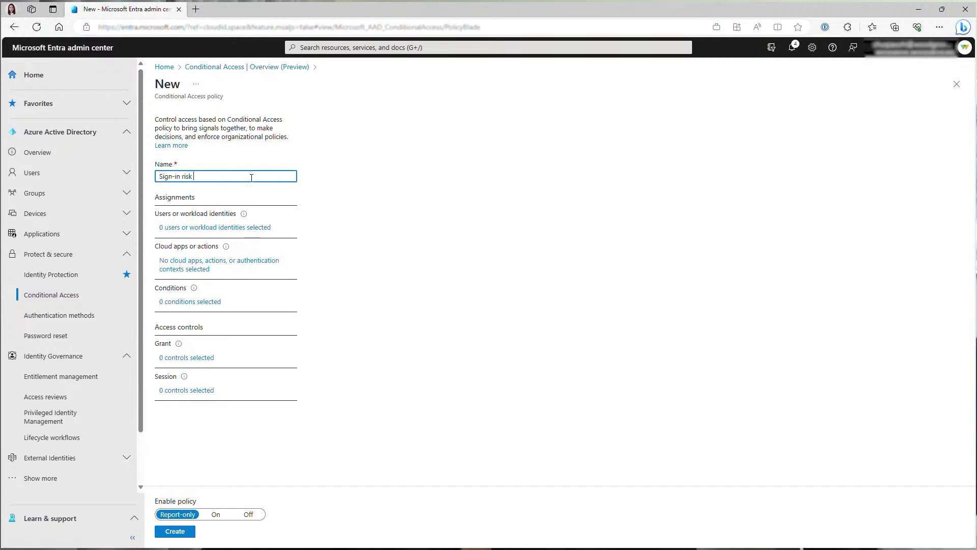
Step: Assign the policy to the single test user and all cloud apps
{"action": "left_click", "coordinate": [237, 228]}
{"action": "left_click", "coordinate": [319, 236]}
{"action": "left_click", "coordinate": [329, 289]}
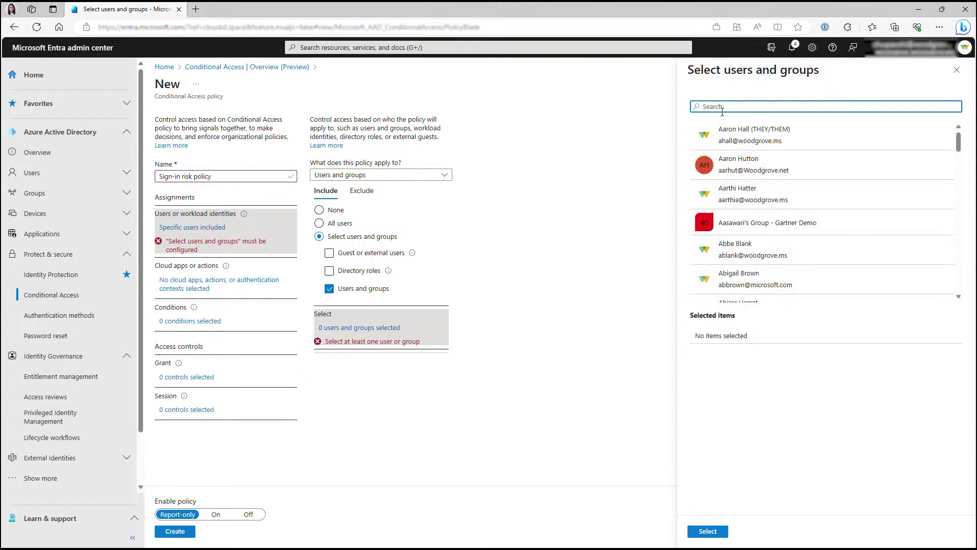
{"action": "type", "text": "kay t"}
{"action": "left_click", "coordinate": [743, 135]}
{"action": "left_click", "coordinate": [707, 531]}
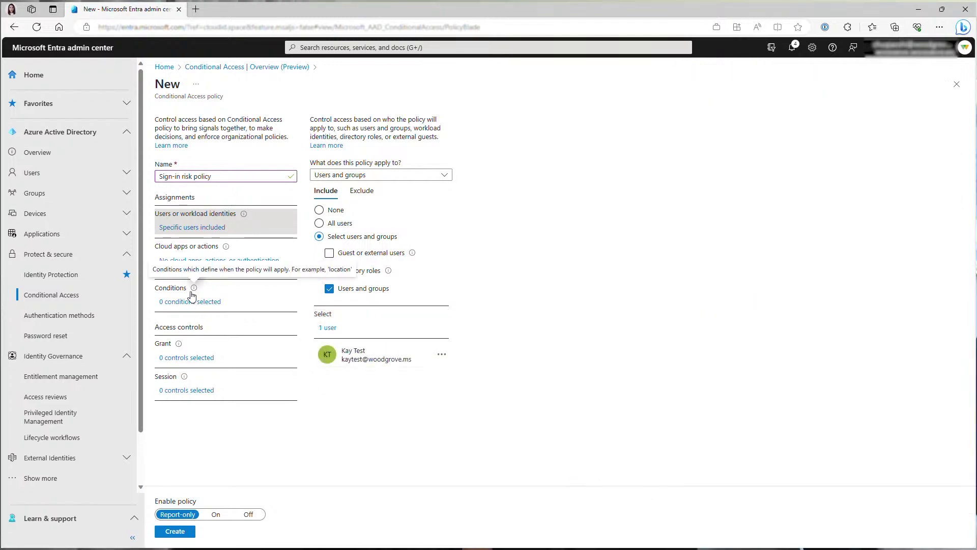
{"action": "left_click", "coordinate": [203, 262]}
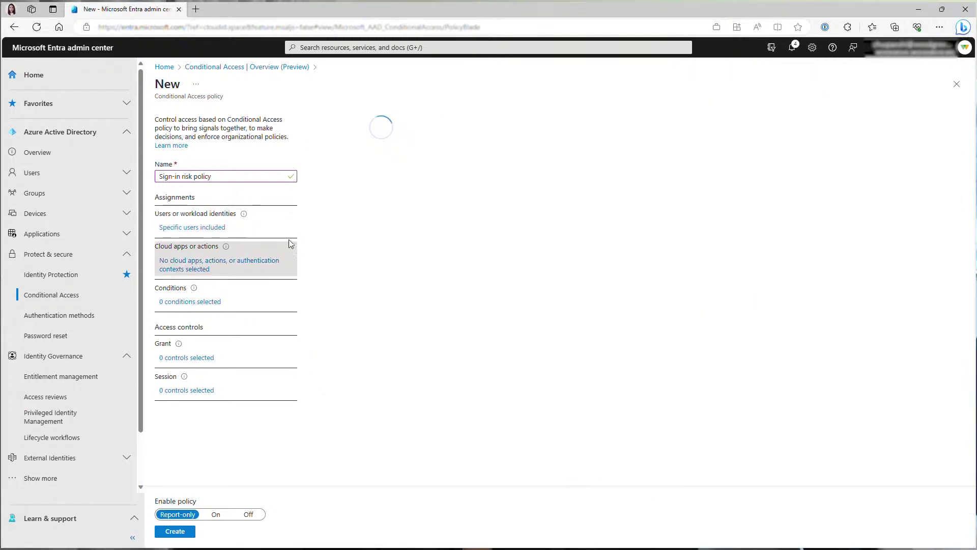
{"action": "left_click", "coordinate": [191, 295]}
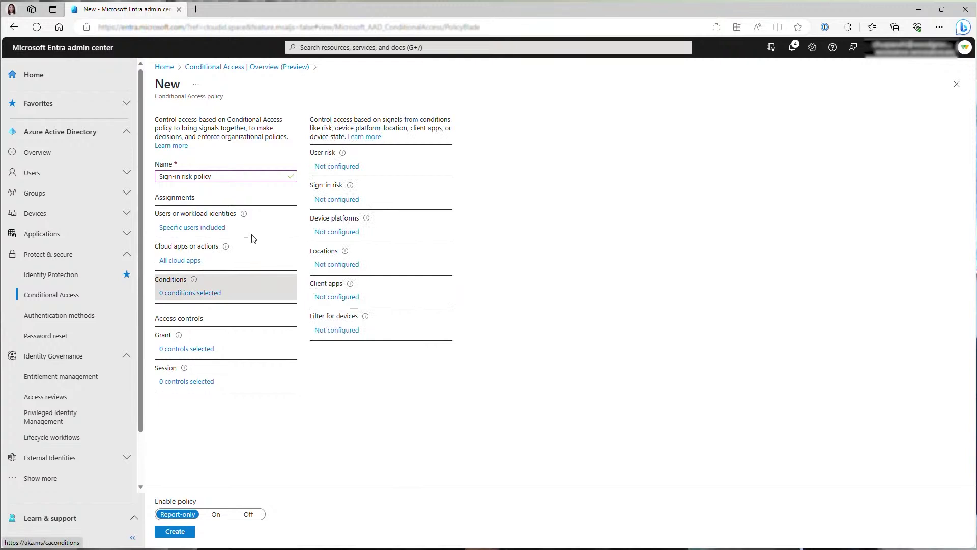
Step: Turn on the sign-in risk condition for High and Medium risk levels
{"action": "left_click", "coordinate": [352, 199]}
{"action": "left_click", "coordinate": [850, 143]}
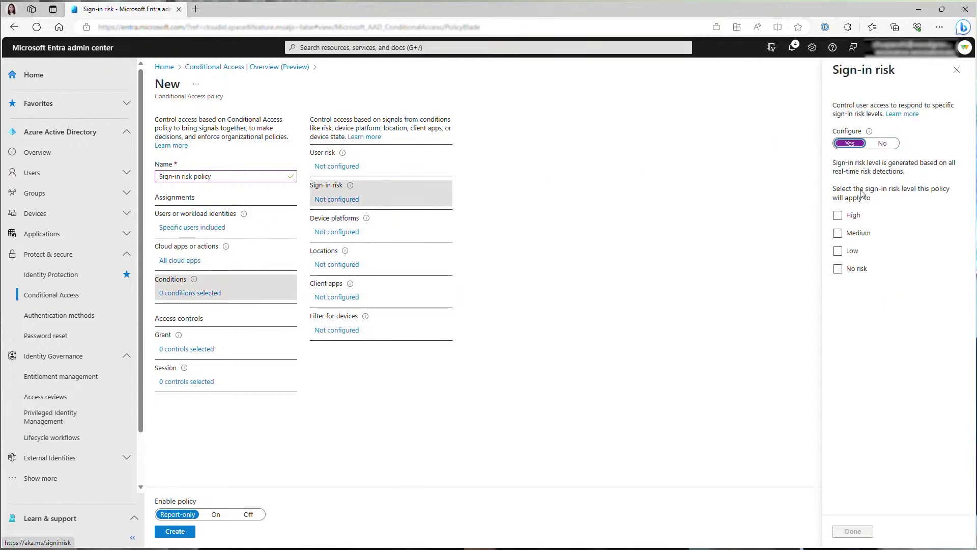
{"action": "left_click", "coordinate": [838, 217]}
{"action": "left_click", "coordinate": [838, 233]}
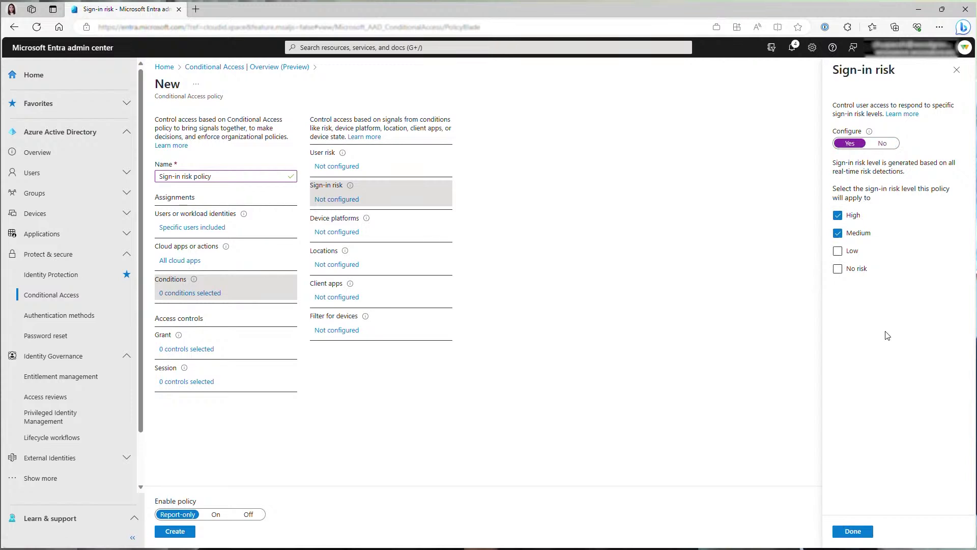
{"action": "left_click", "coordinate": [852, 532]}
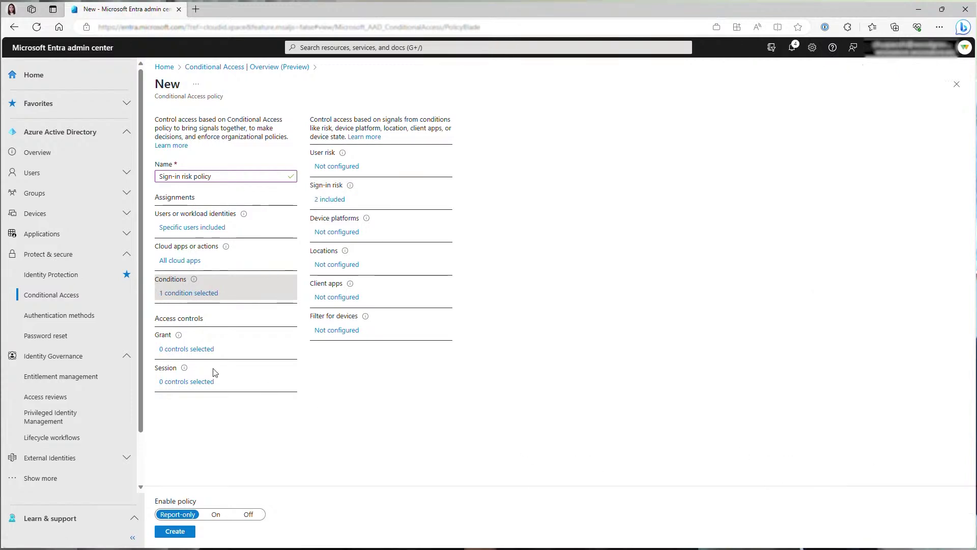
Step: Require multifactor authentication, switch the Sign-in risk policy On, and create it
{"action": "left_click", "coordinate": [192, 350]}
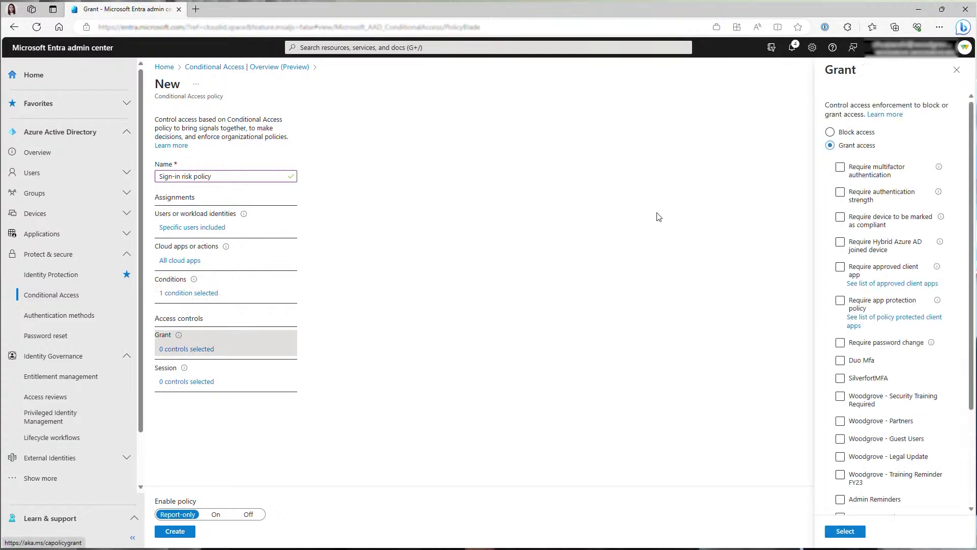
{"action": "left_click", "coordinate": [840, 167]}
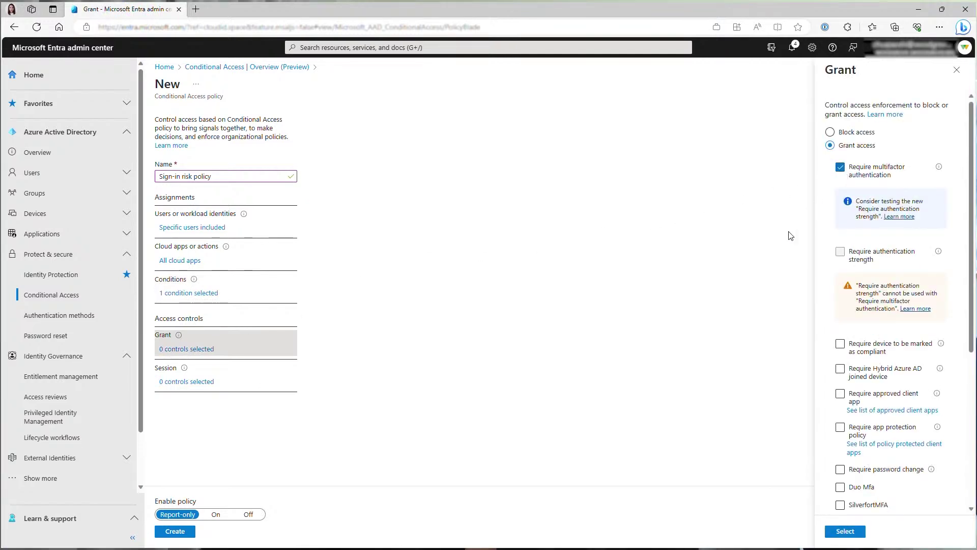
{"action": "left_click", "coordinate": [845, 532]}
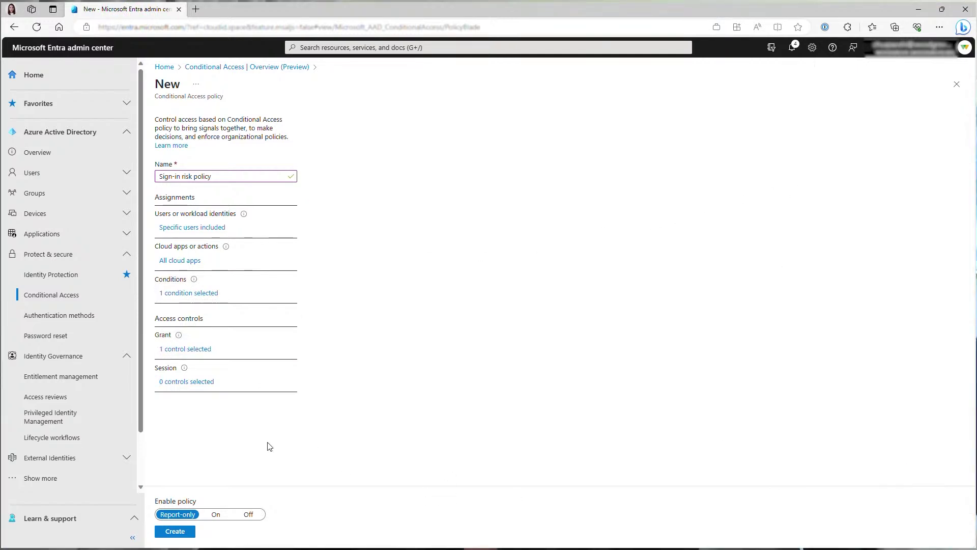
{"action": "left_click", "coordinate": [212, 516]}
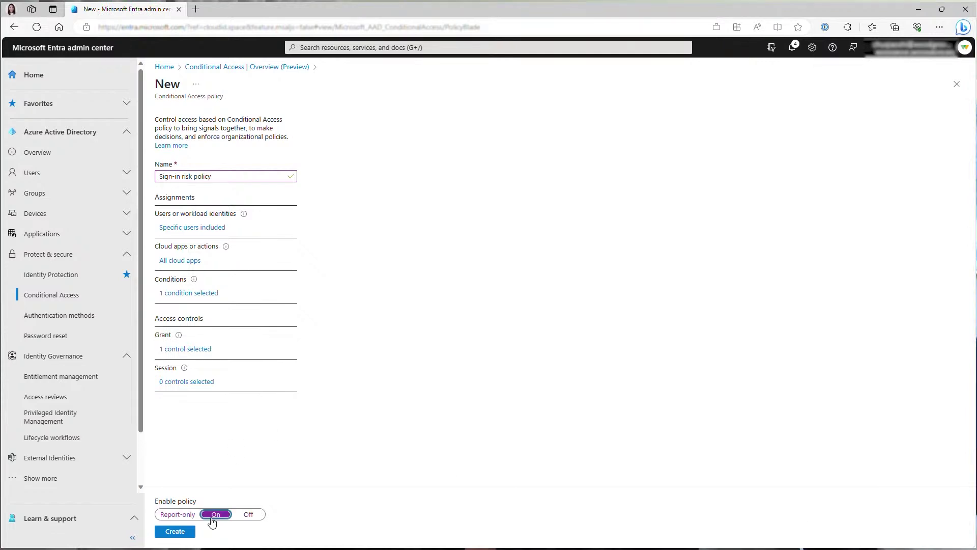
{"action": "left_click", "coordinate": [176, 532]}
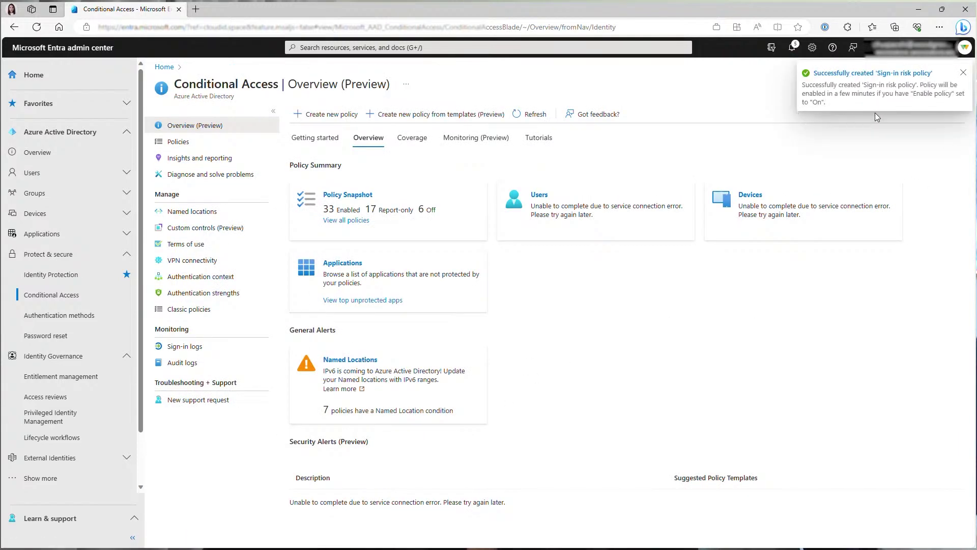
Step: Start a new policy named 'User risk policy' and include the test user
{"action": "left_click", "coordinate": [326, 115]}
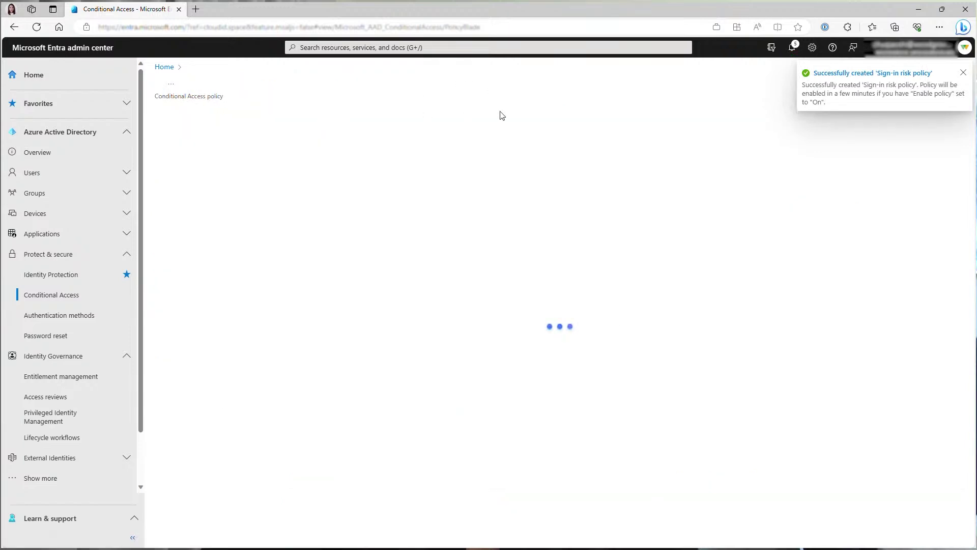
{"action": "left_click", "coordinate": [255, 173]}
{"action": "type", "text": "User"}
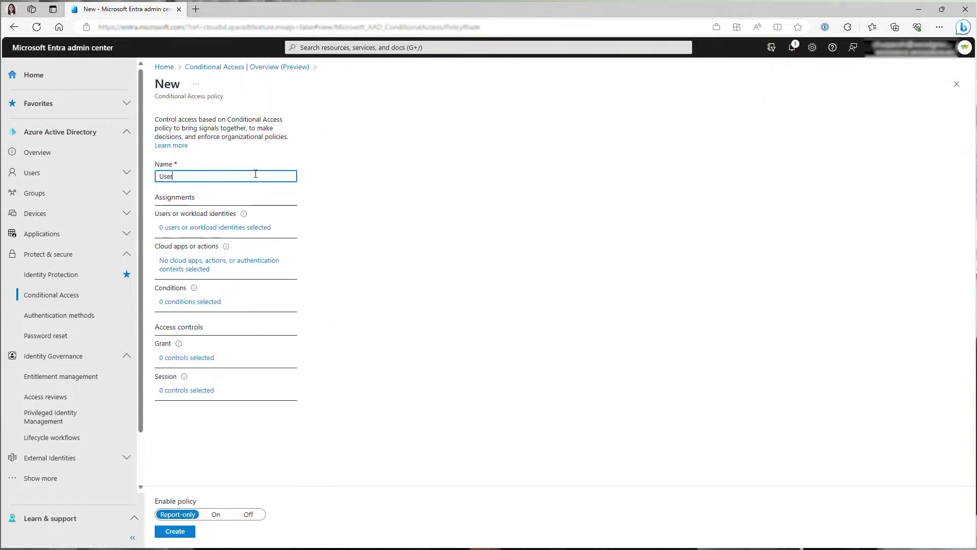
{"action": "type", "text": " risk policy"}
{"action": "left_click", "coordinate": [226, 227]}
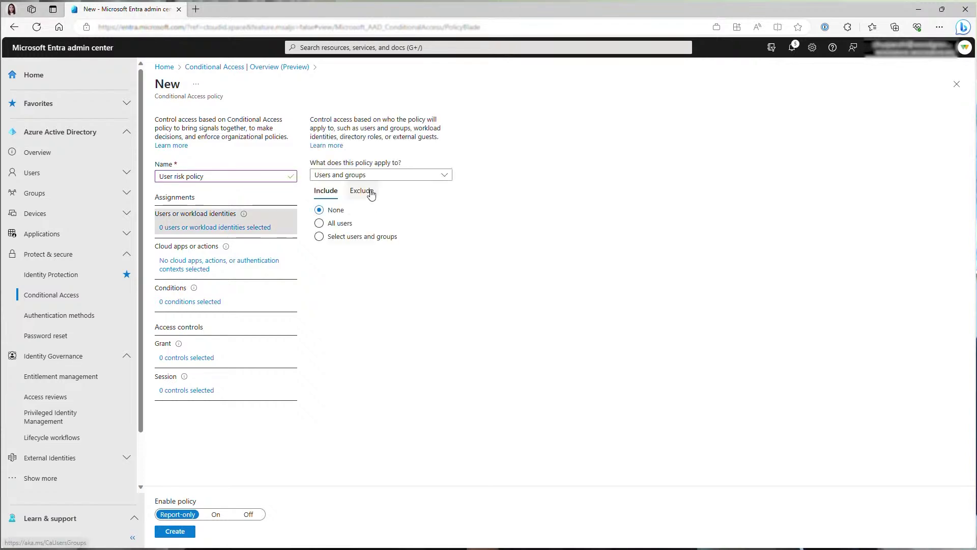
{"action": "left_click", "coordinate": [346, 236]}
{"action": "left_click", "coordinate": [345, 288]}
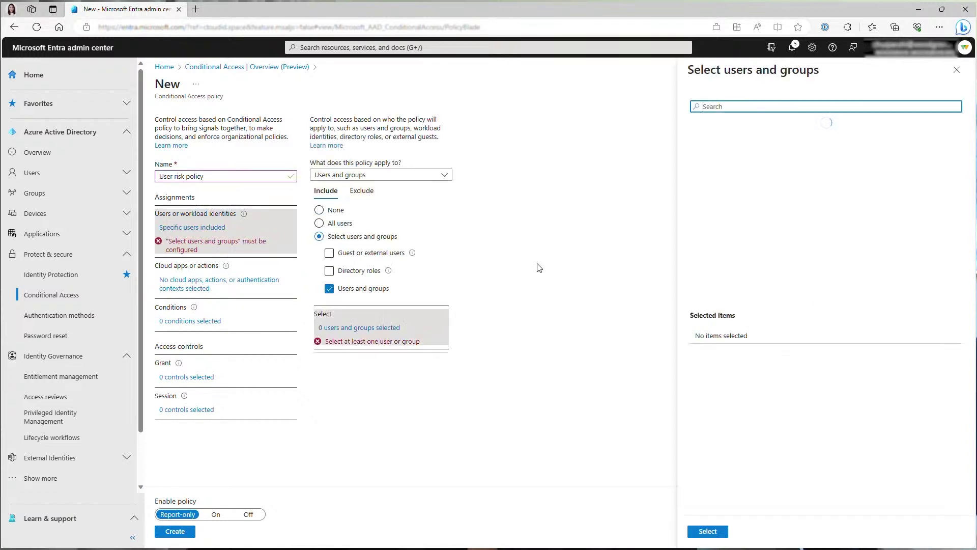
{"action": "left_click", "coordinate": [847, 107]}
{"action": "type", "text": "kay test"}
{"action": "left_click", "coordinate": [753, 136]}
{"action": "left_click", "coordinate": [708, 531]}
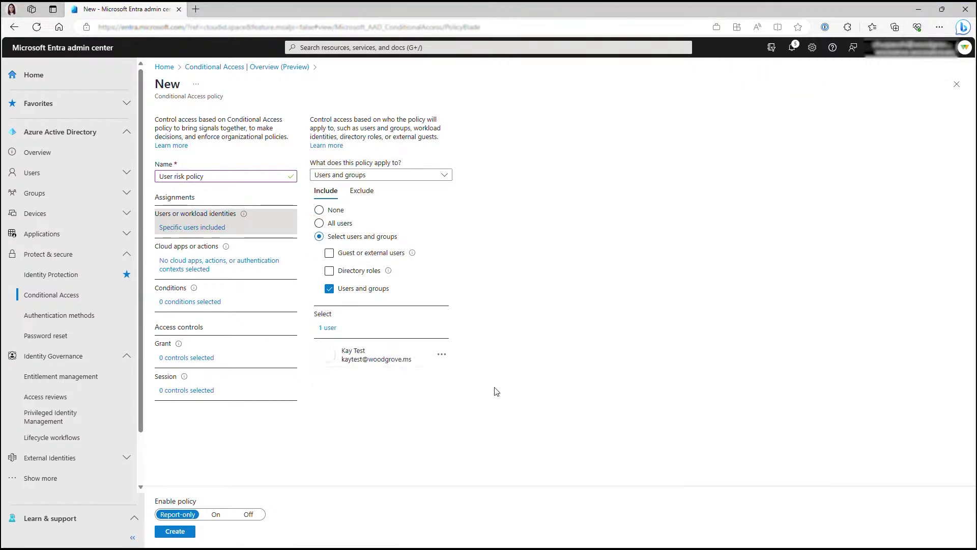
Step: Cover all cloud apps, set the user risk condition to High, and append the user's name to the policy name
{"action": "left_click", "coordinate": [200, 272]}
{"action": "left_click", "coordinate": [358, 216]}
{"action": "left_click", "coordinate": [175, 294]}
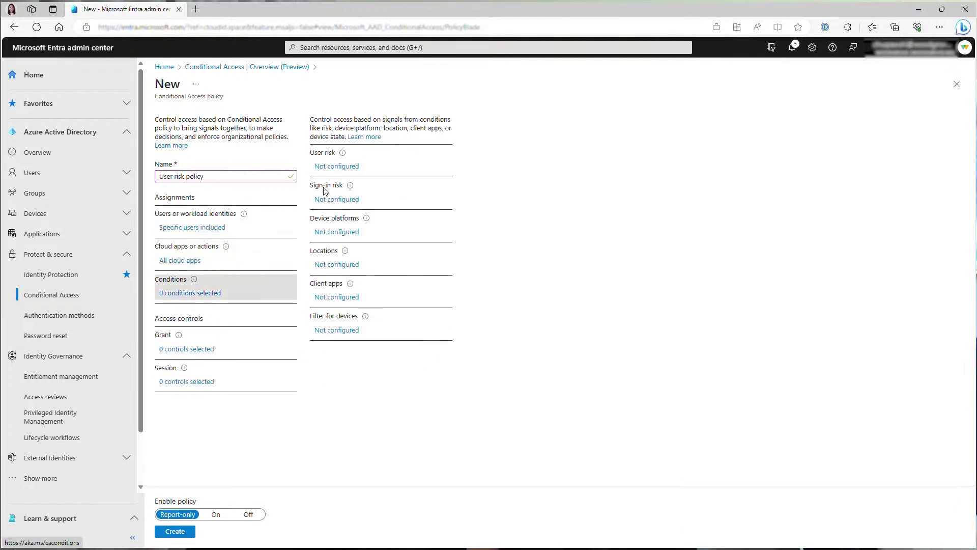
{"action": "left_click", "coordinate": [335, 167]}
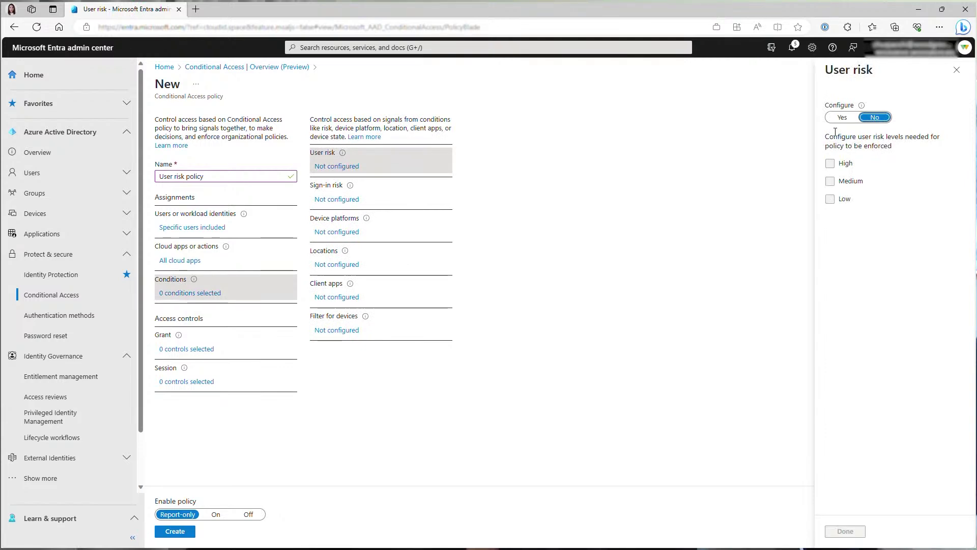
{"action": "left_click", "coordinate": [842, 117]}
{"action": "left_click", "coordinate": [831, 163]}
{"action": "left_click", "coordinate": [845, 530]}
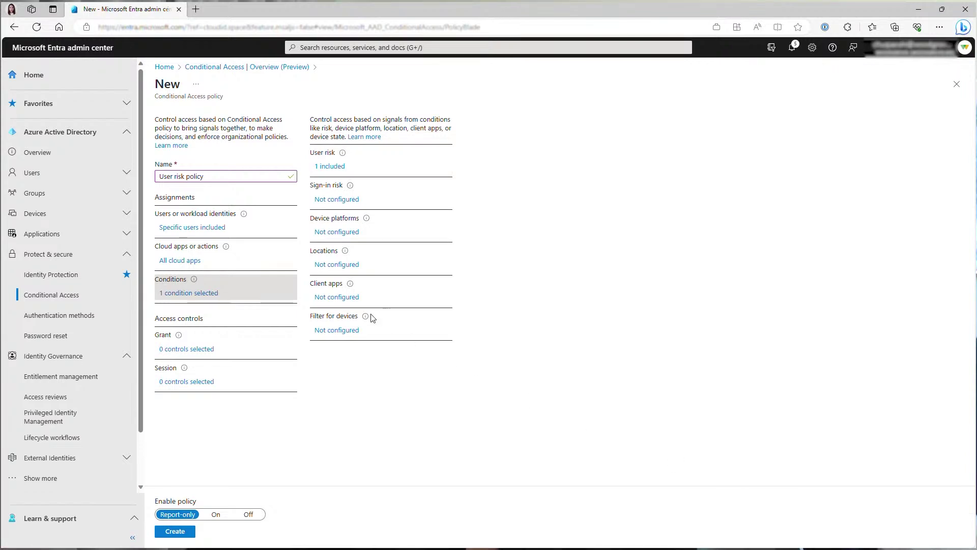
{"action": "left_click", "coordinate": [247, 177]}
{"action": "type", "text": "- Kay T"}
Step: Grant access with required authentication strength and password change, switch the User risk policy On, and create it
{"action": "left_click", "coordinate": [194, 350]}
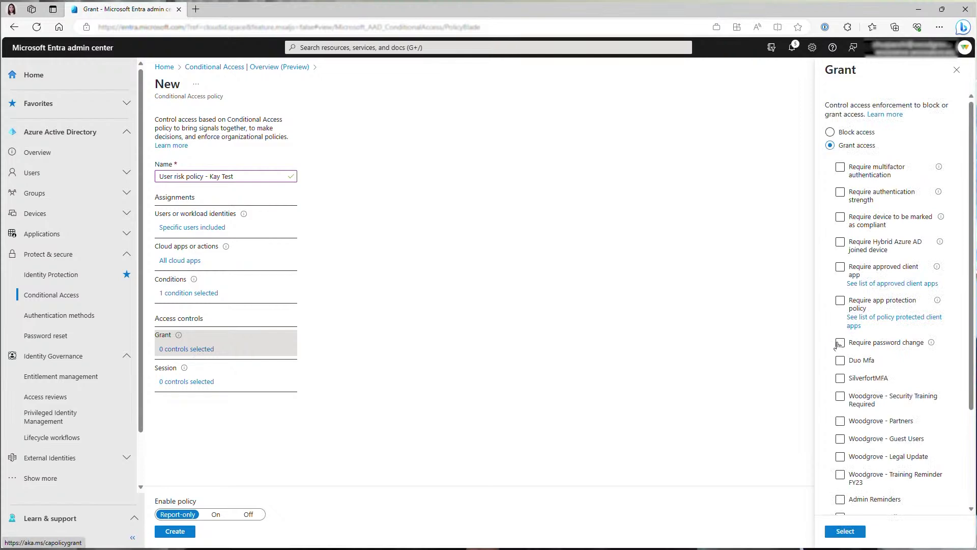
{"action": "left_click", "coordinate": [839, 192]}
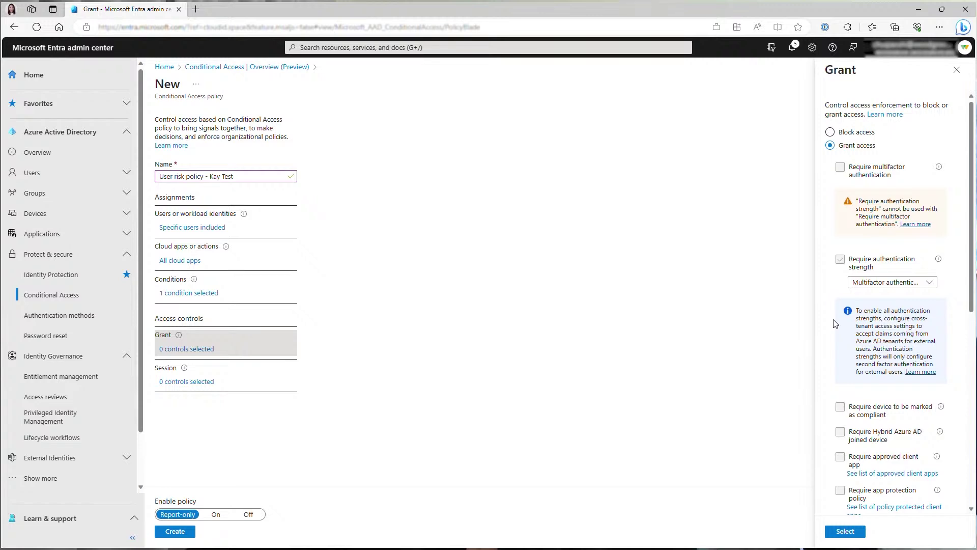
{"action": "scroll", "coordinate": [834, 323], "scroll_direction": "down", "scroll_amount": 3}
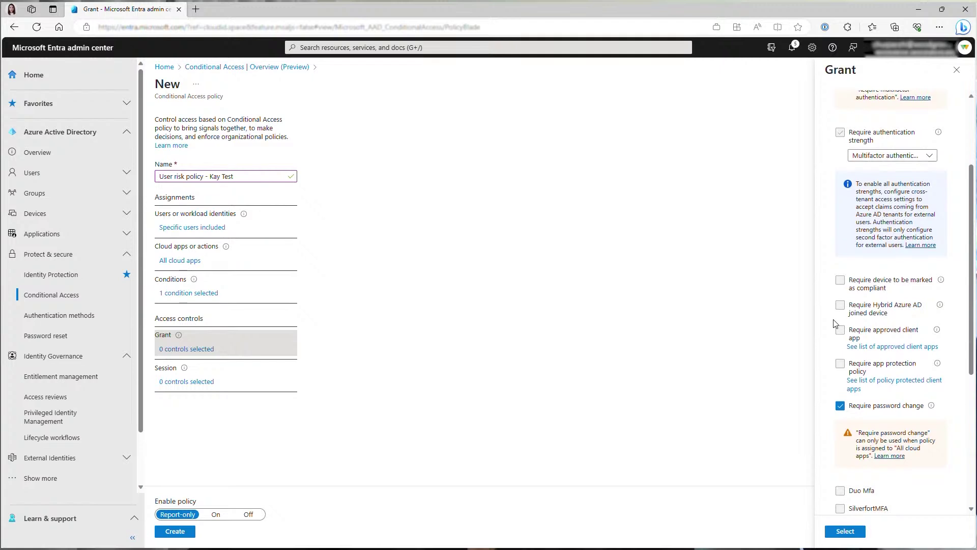
{"action": "scroll", "coordinate": [835, 323], "scroll_direction": "up", "scroll_amount": 1}
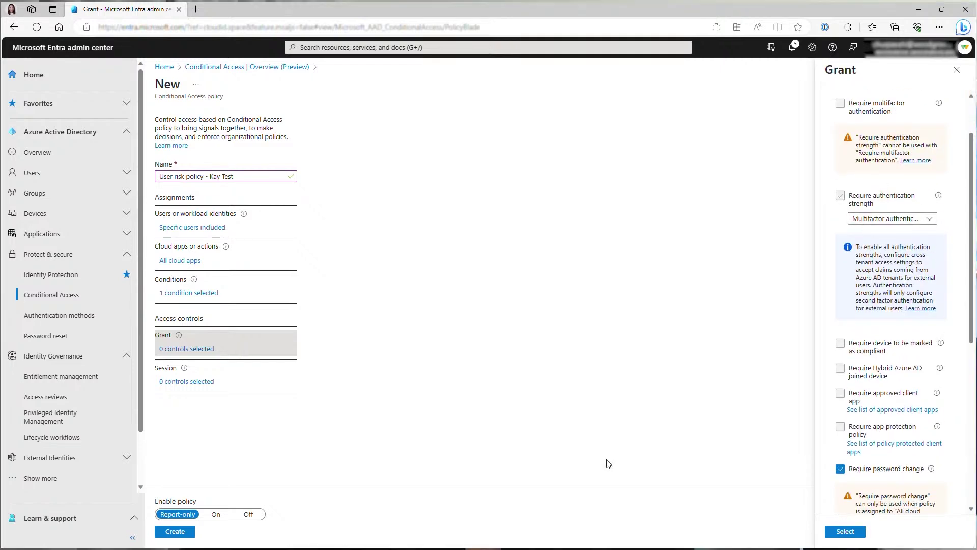
{"action": "left_click", "coordinate": [854, 533]}
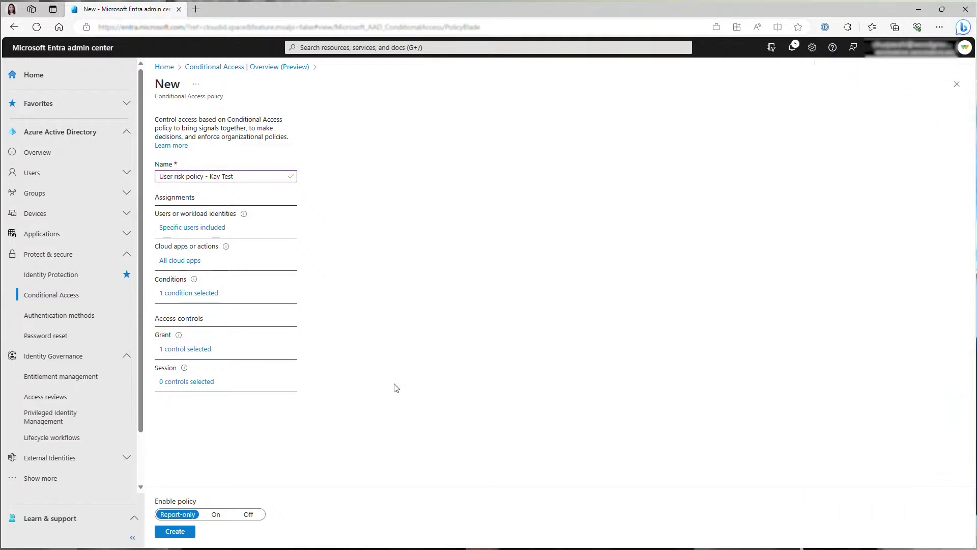
{"action": "left_click", "coordinate": [216, 514]}
{"action": "left_click", "coordinate": [175, 531]}
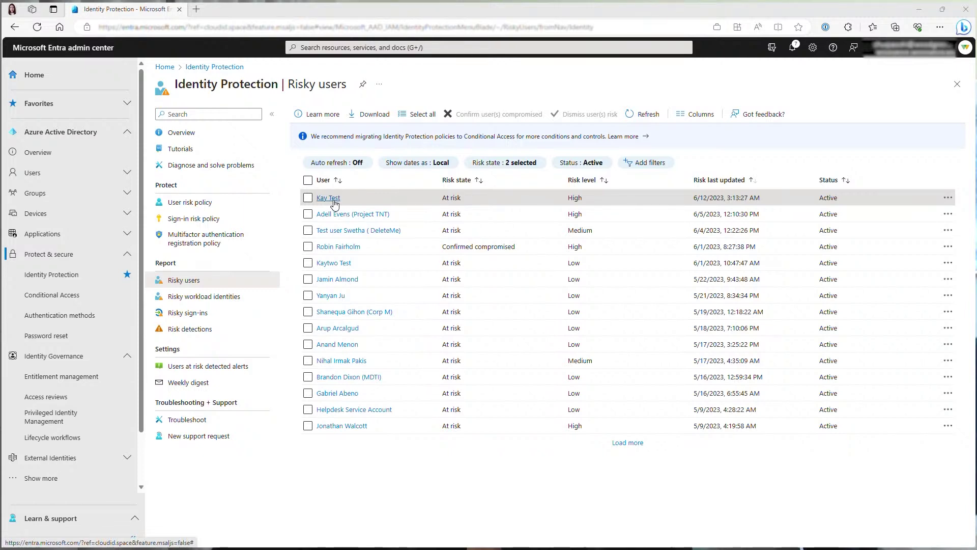
Step: Review the test user's recent risky sign-ins, basic info and risk history, widening the Activity column
{"action": "left_click", "coordinate": [334, 203]}
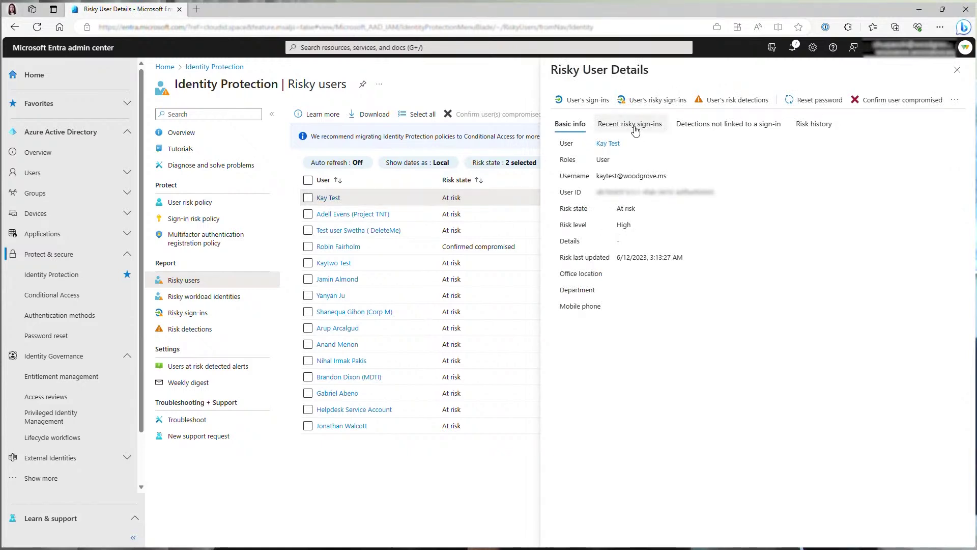
{"action": "left_click", "coordinate": [635, 128]}
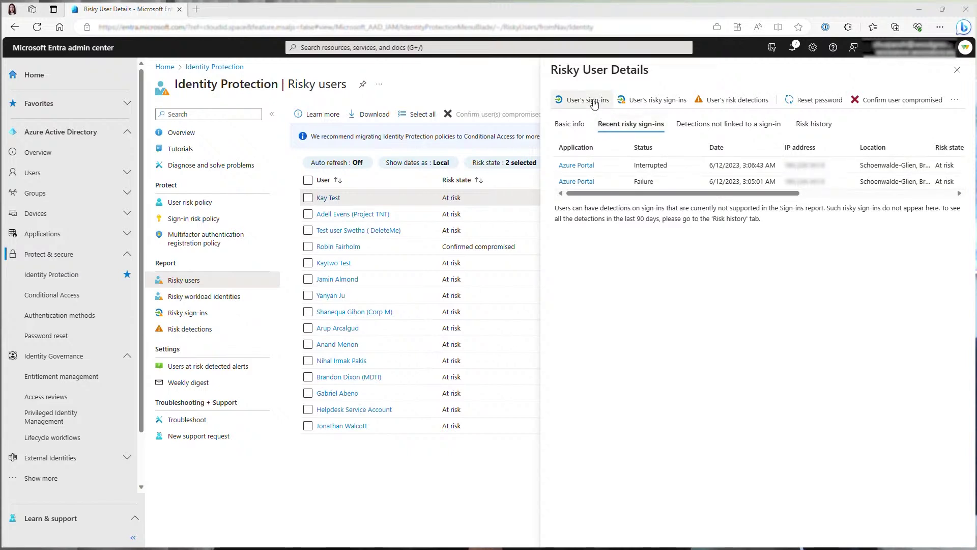
{"action": "left_click", "coordinate": [569, 124]}
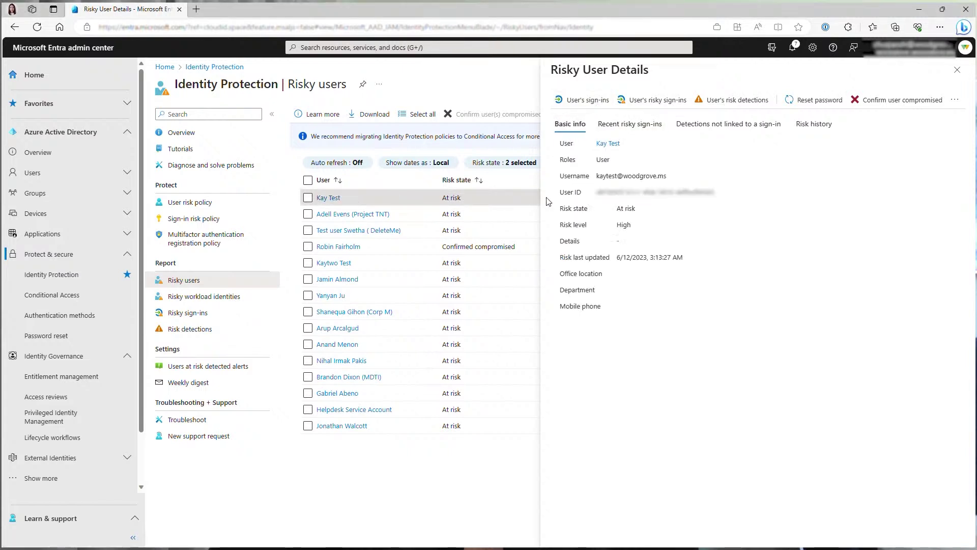
{"action": "left_click", "coordinate": [815, 127]}
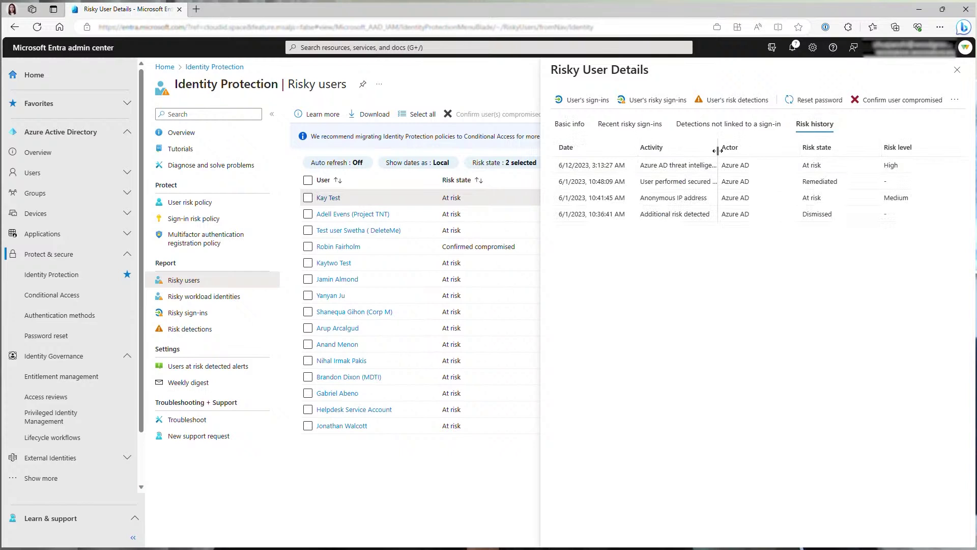
{"action": "left_click_drag", "start_coordinate": [719, 147], "coordinate": [797, 148]}
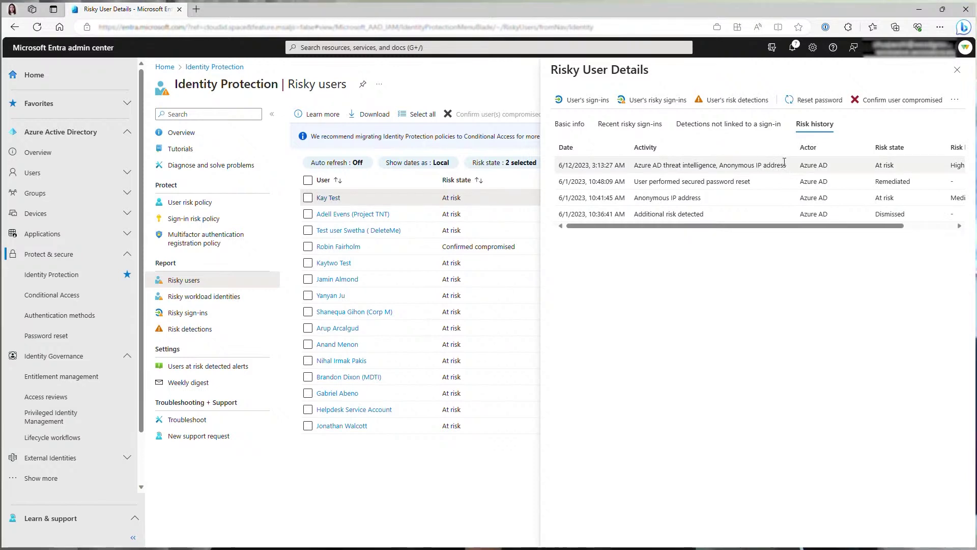
Step: Confirm the test user as compromised
{"action": "left_click", "coordinate": [876, 104]}
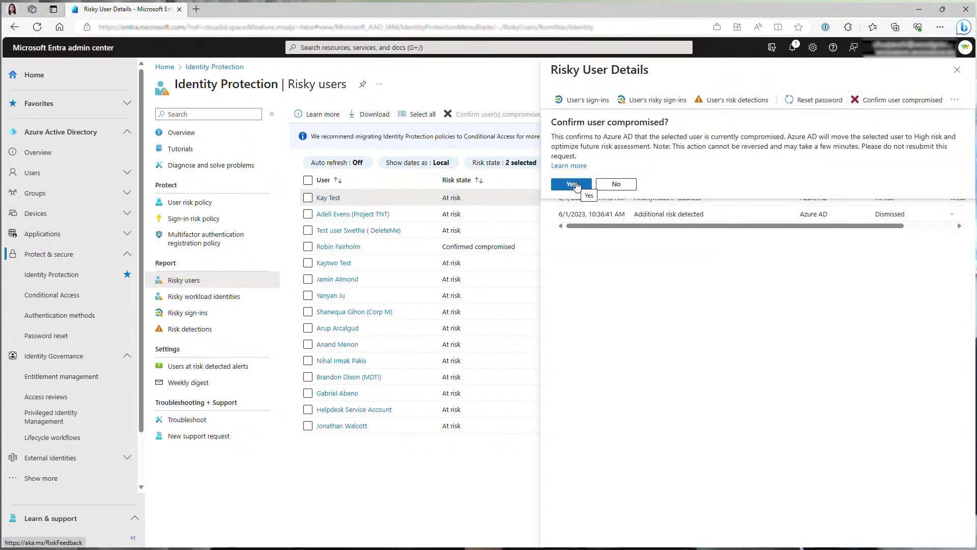
{"action": "left_click", "coordinate": [575, 185]}
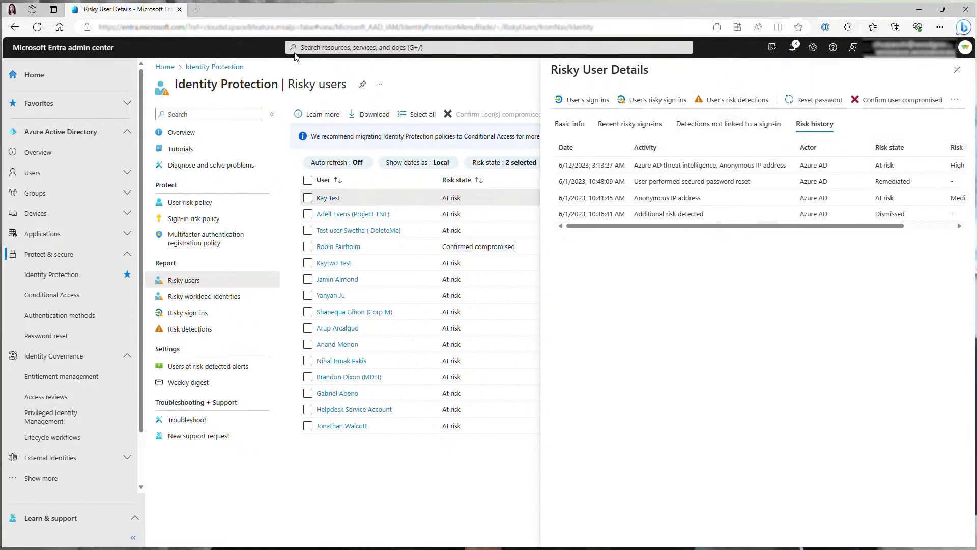
Step: Sign in as the at-risk test user and verify identity with an Authenticator approval
{"action": "left_click", "coordinate": [101, 48], "text": "ctrl"}
{"action": "left_click", "coordinate": [233, 9]}
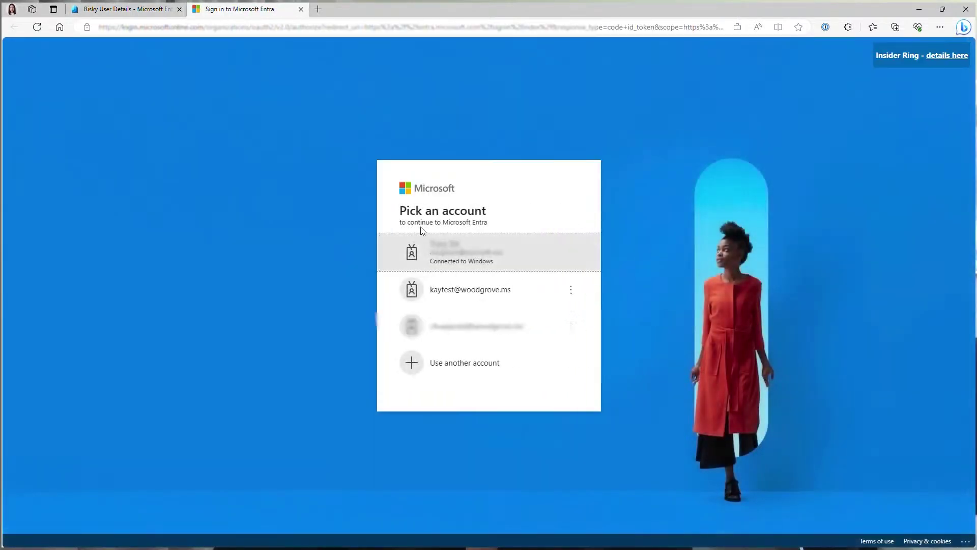
{"action": "left_click", "coordinate": [520, 288]}
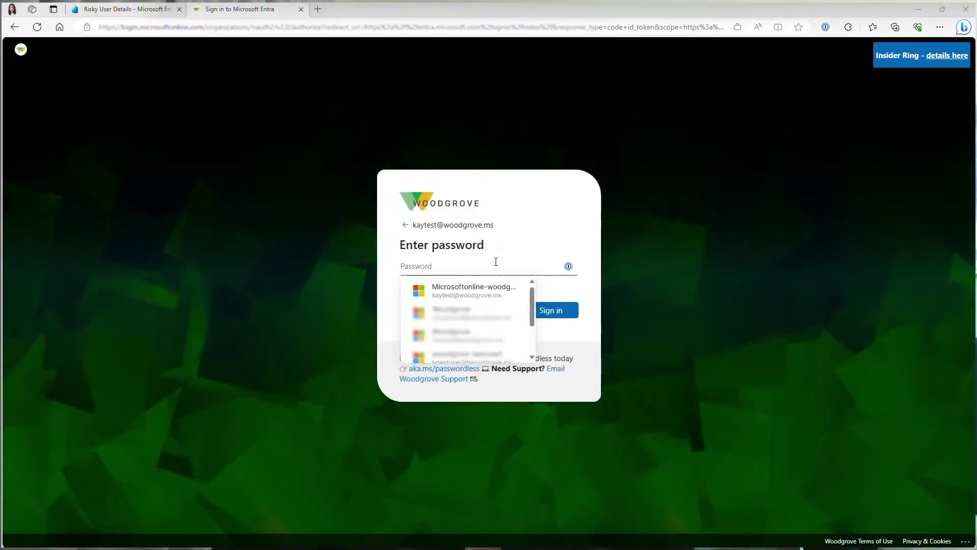
{"action": "left_click", "coordinate": [474, 290]}
{"action": "left_click", "coordinate": [550, 310]}
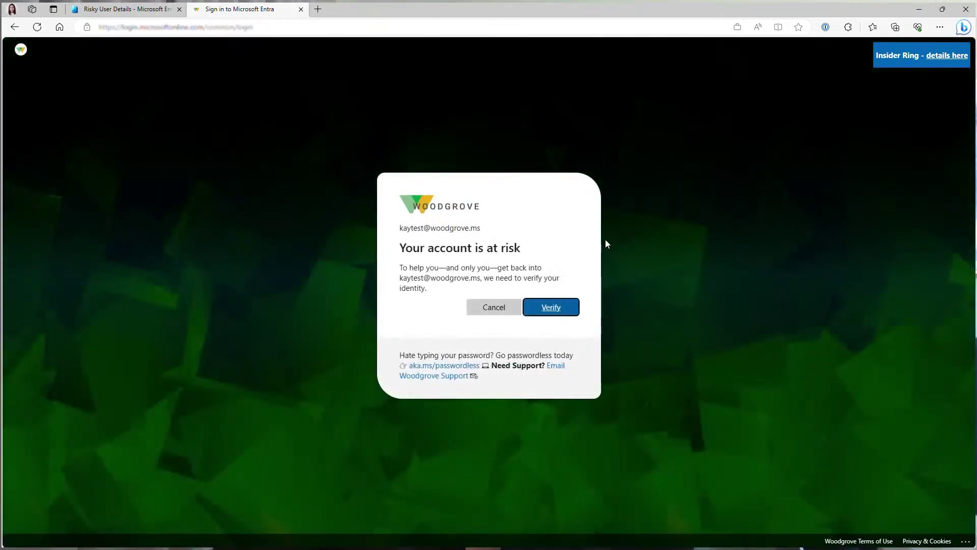
{"action": "left_click", "coordinate": [560, 310]}
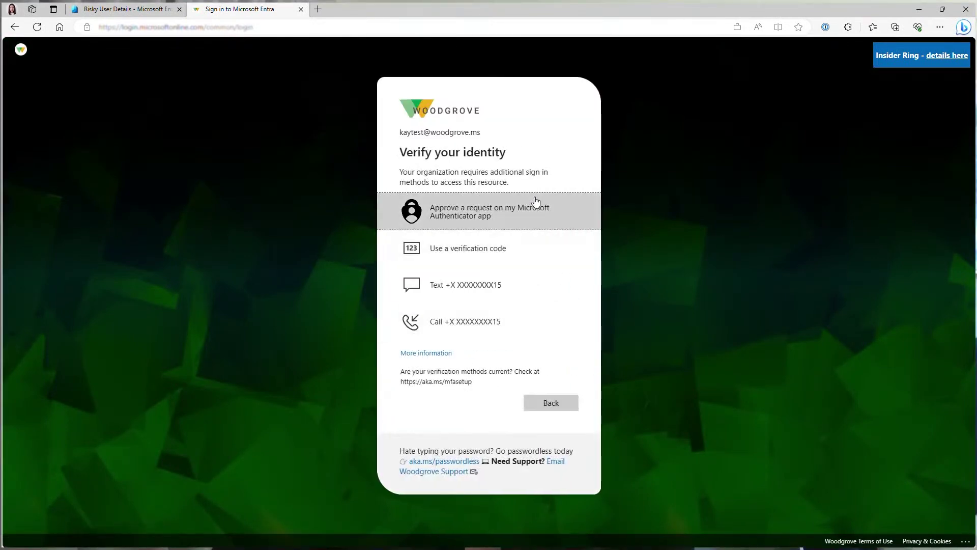
{"action": "left_click", "coordinate": [527, 219]}
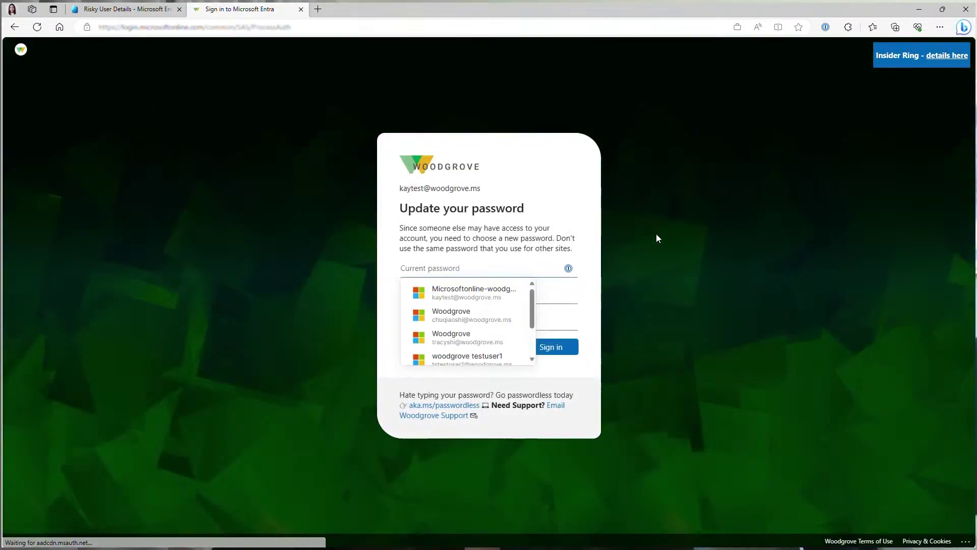
Step: Enter the current password, choose a suggested new password, confirm it, and submit
{"action": "left_click", "coordinate": [514, 293]}
{"action": "key", "text": "Tab"}
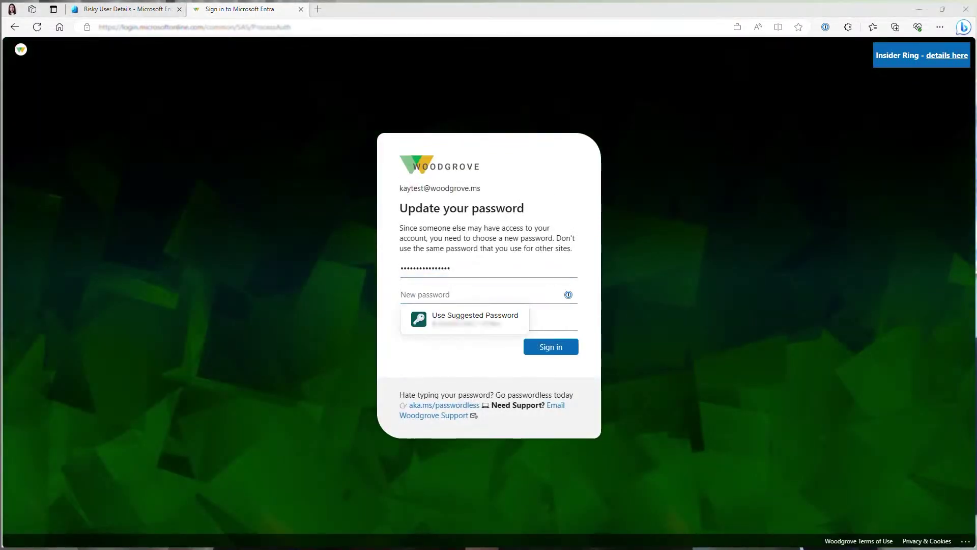
{"action": "left_click", "coordinate": [517, 317]}
{"action": "key", "text": "Tab"}
{"action": "key", "text": "ctrl+v"}
{"action": "left_click", "coordinate": [571, 353]}
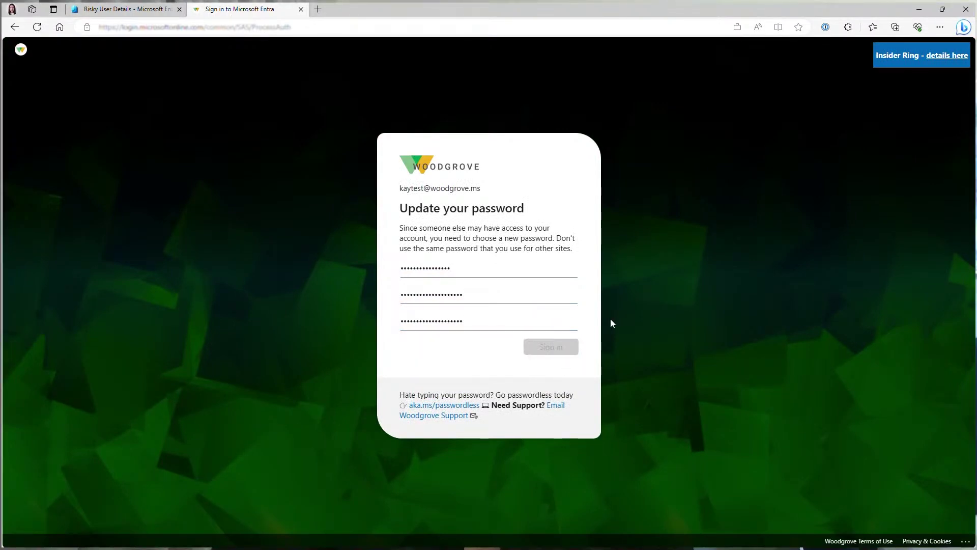